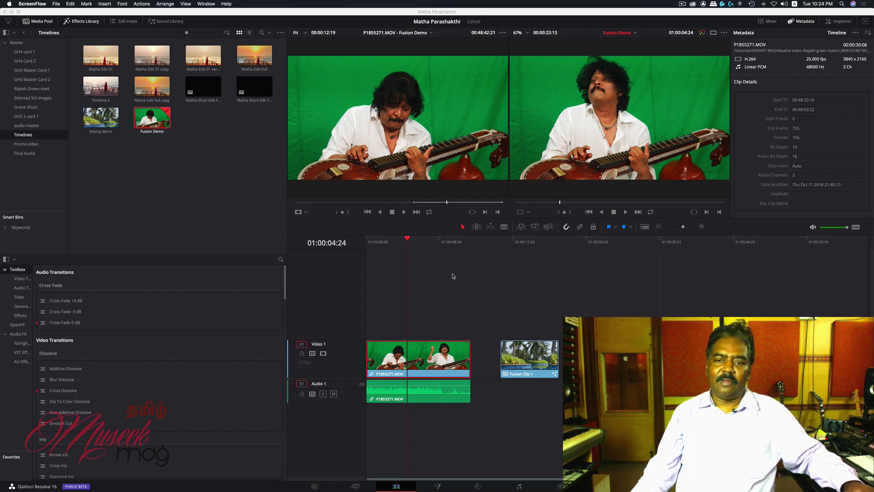
Preview the palm-tree Fusion clip, then play the green-screen clip from the start.
{"action": "left_click", "coordinate": [507, 244]}
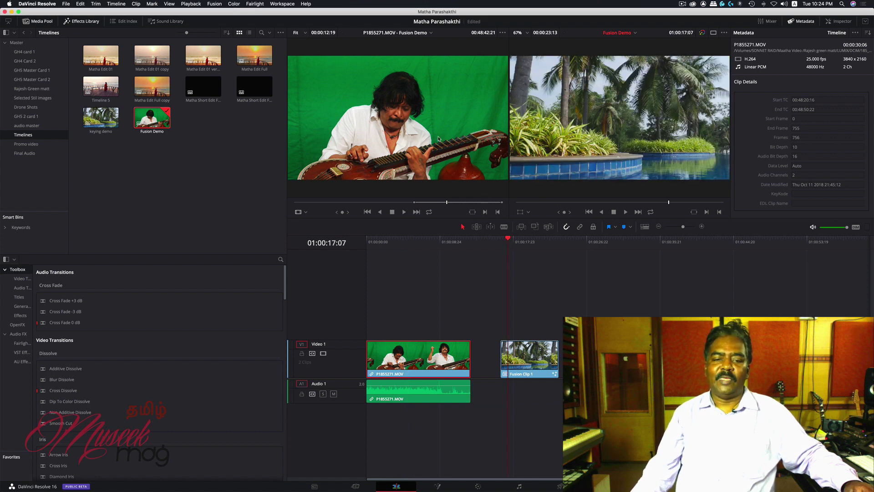
{"action": "left_click", "coordinate": [436, 244]}
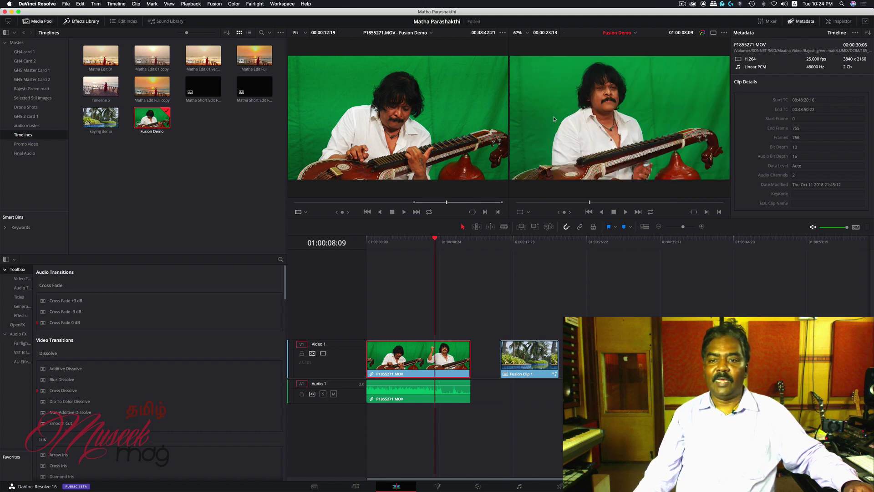
{"action": "left_click_drag", "start_coordinate": [436, 241], "coordinate": [358, 243]}
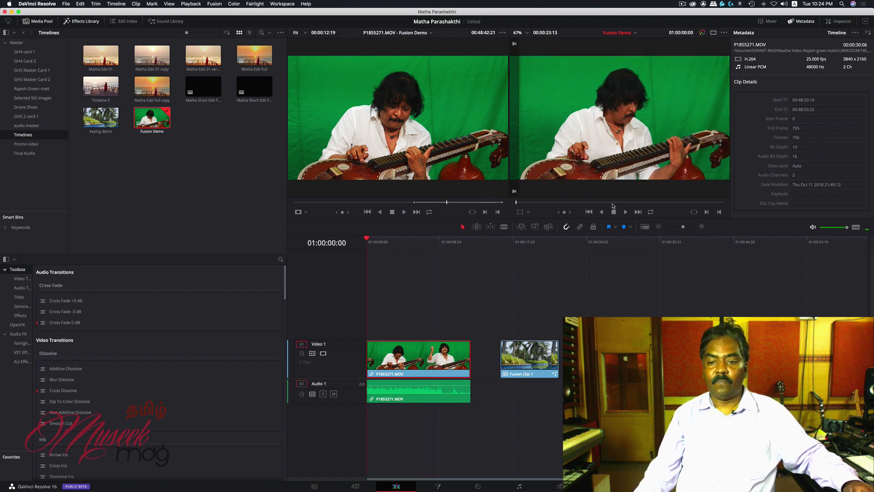
{"action": "left_click", "coordinate": [626, 212]}
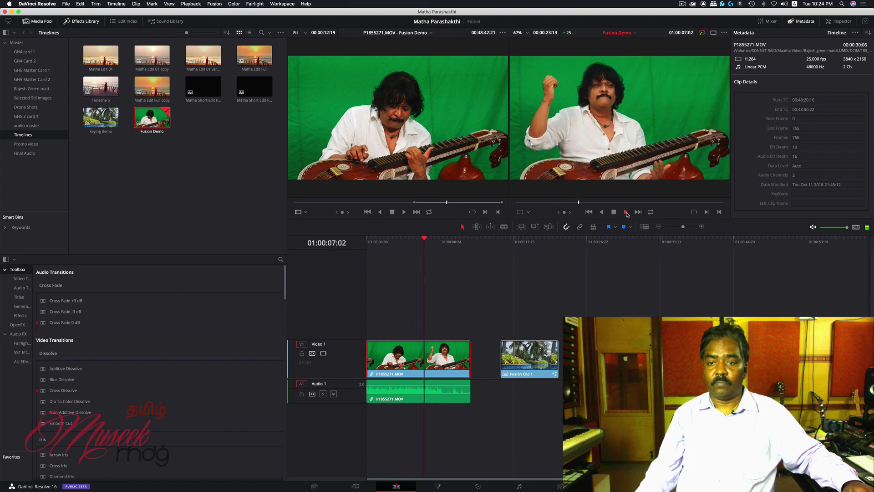
{"action": "left_click", "coordinate": [612, 213]}
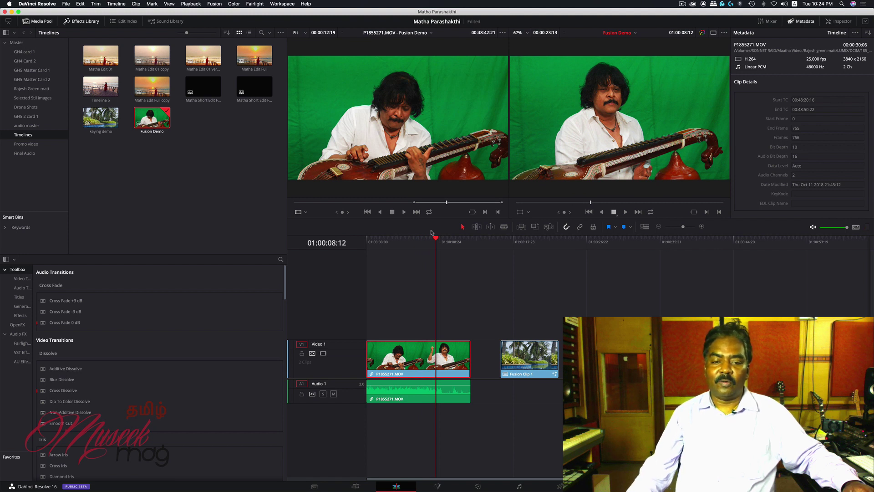
Stop the playhead at 01:00:07:08 and trim the P1855271.MOV video and audio ends to it.
{"action": "left_click_drag", "start_coordinate": [433, 237], "coordinate": [423, 237]}
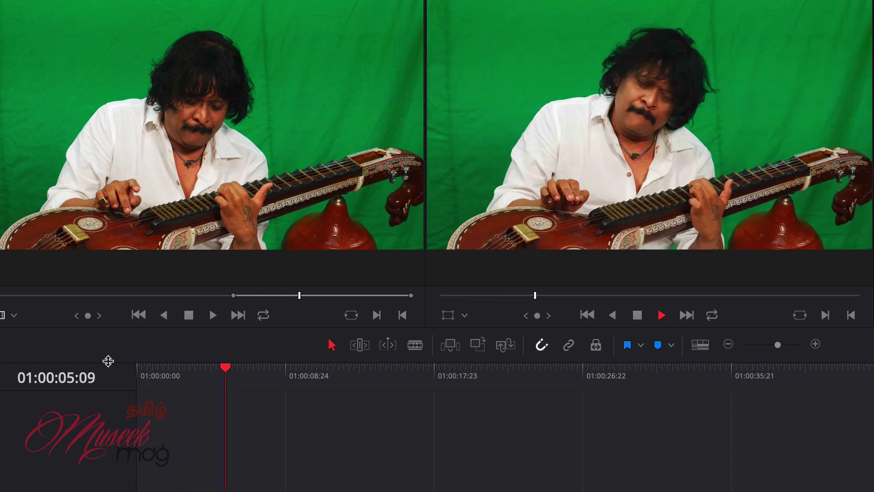
{"action": "key", "text": "space"}
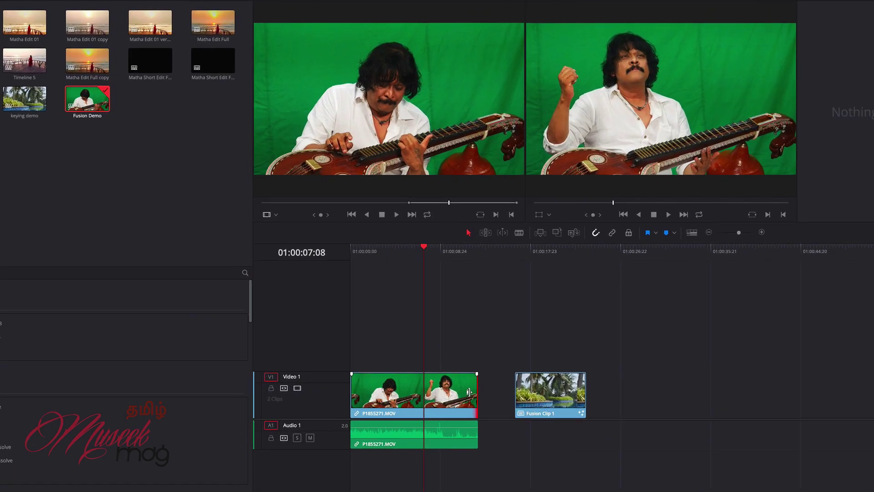
{"action": "left_click_drag", "start_coordinate": [484, 424], "coordinate": [423, 425]}
{"action": "left_click_drag", "start_coordinate": [488, 472], "coordinate": [420, 472]}
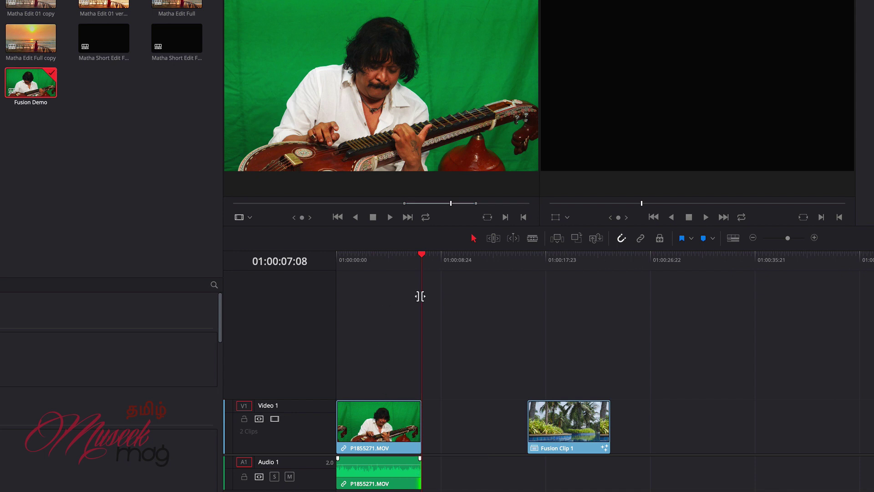
Move the green-screen clip onto a new Video 2 track above Fusion Clip 1 at the timeline start.
{"action": "left_click", "coordinate": [386, 431]}
{"action": "left_click_drag", "start_coordinate": [386, 431], "coordinate": [377, 395]}
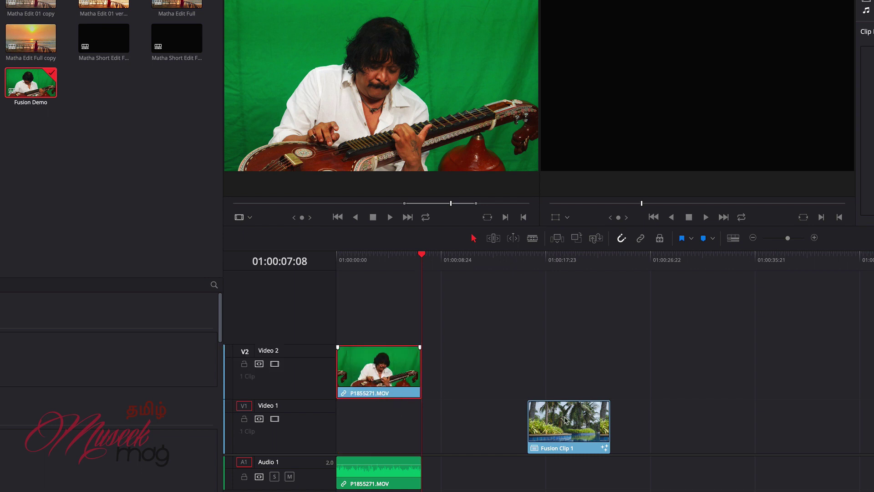
{"action": "left_click_drag", "start_coordinate": [564, 420], "coordinate": [402, 431]}
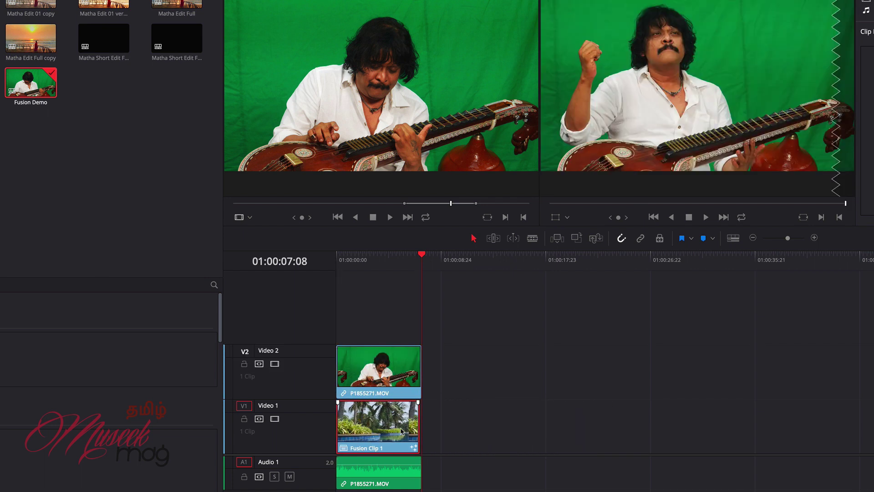
{"action": "left_click", "coordinate": [417, 423]}
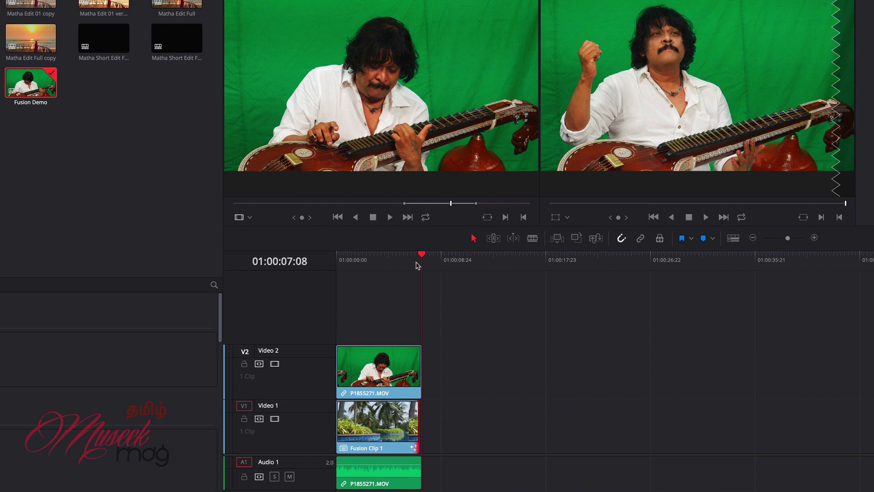
Return the playhead to the timeline start and select both stacked clips.
{"action": "key", "text": "Home"}
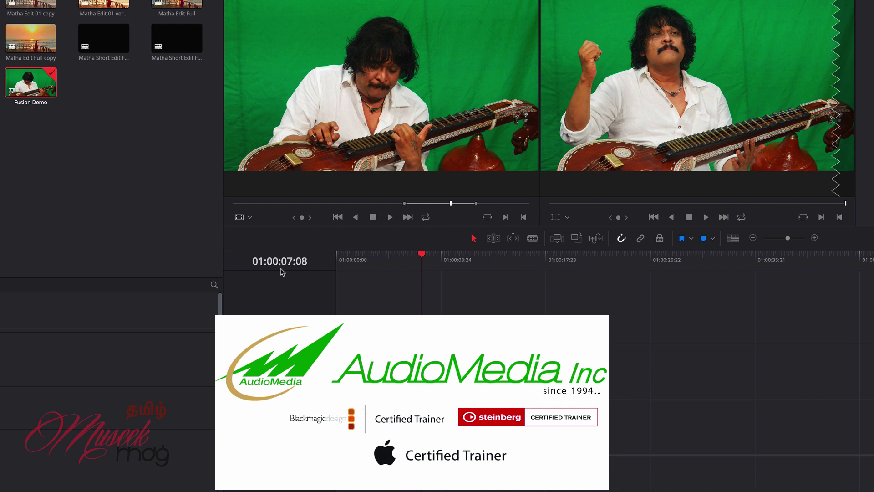
{"action": "left_click_drag", "start_coordinate": [400, 258], "coordinate": [306, 264]}
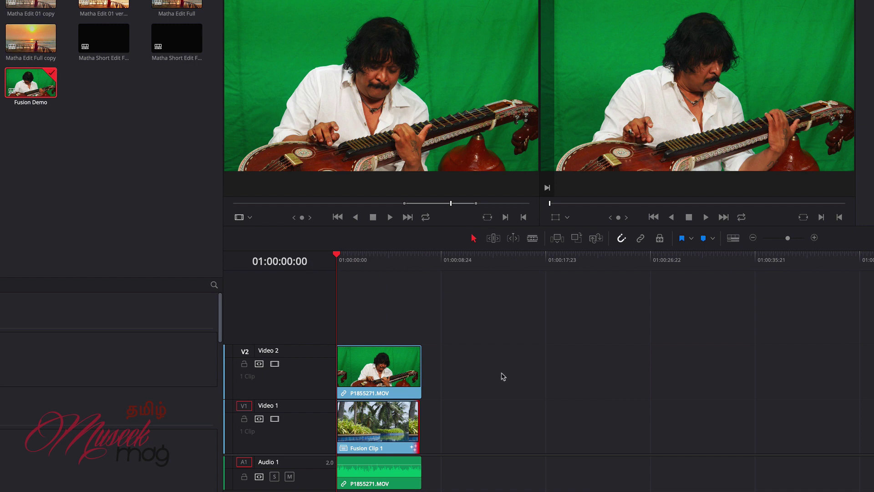
{"action": "left_click_drag", "start_coordinate": [472, 364], "coordinate": [385, 480]}
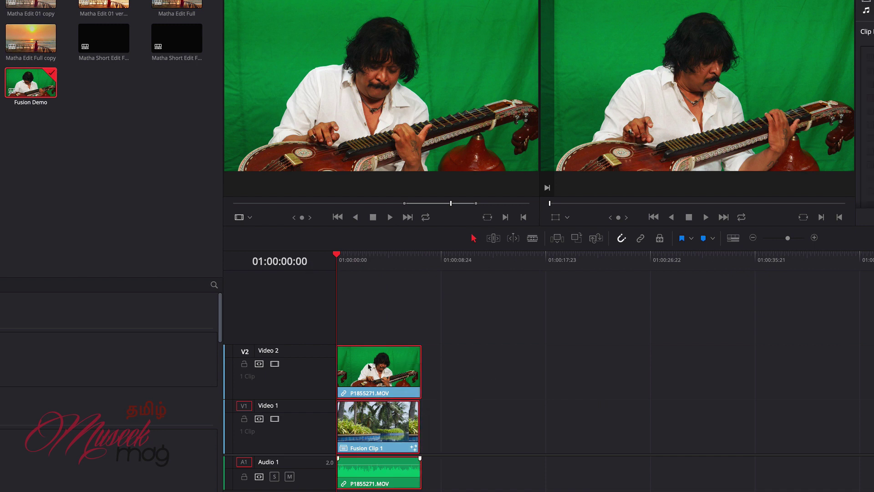
Combine the stacked clips into a new Fusion clip and open it on the Fusion page.
{"action": "right_click", "coordinate": [369, 365]}
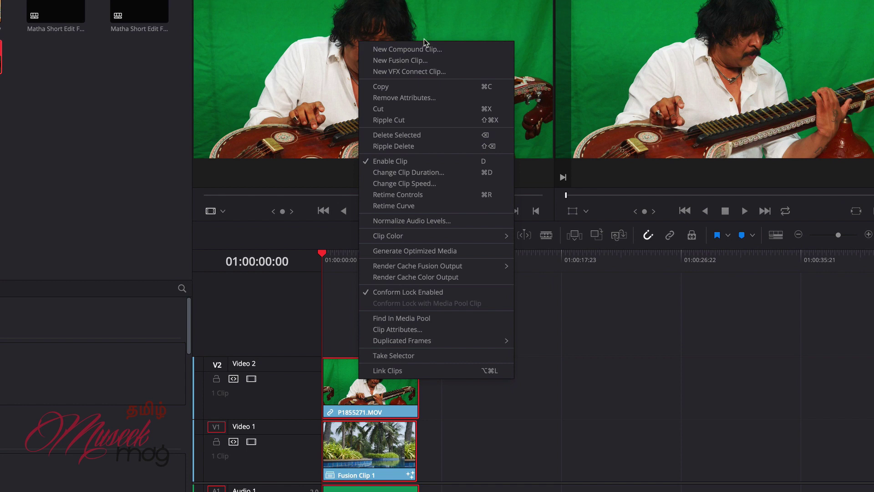
{"action": "left_click", "coordinate": [430, 61]}
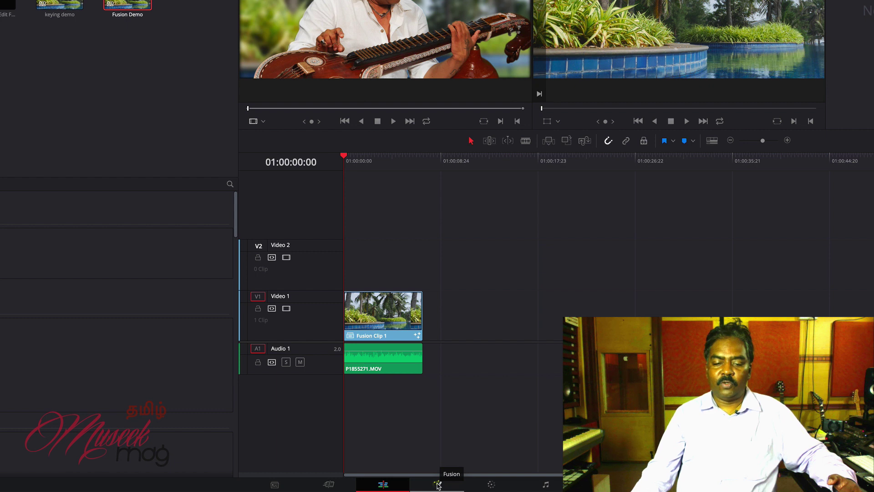
{"action": "left_click", "coordinate": [437, 485]}
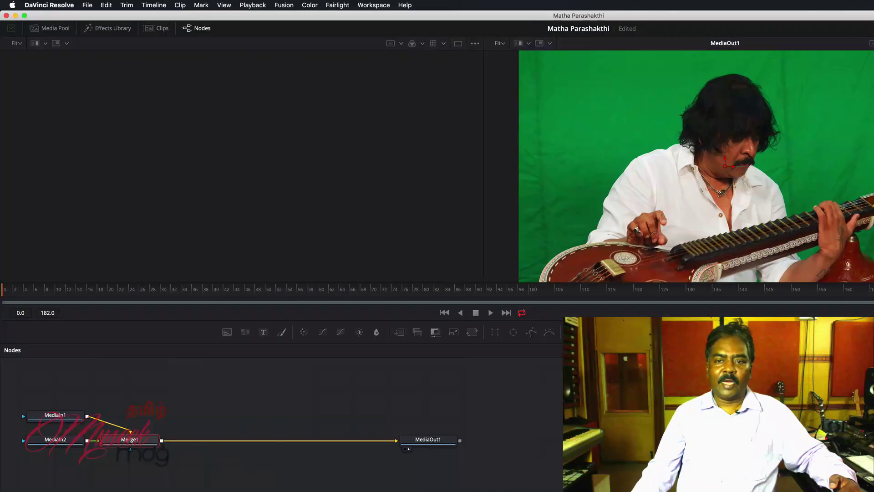
Spread out MediaIn2, Merge1 and MediaOut1 in the node tree and show MediaIn2 in the left viewer.
{"action": "left_click_drag", "start_coordinate": [80, 241], "coordinate": [81, 339]}
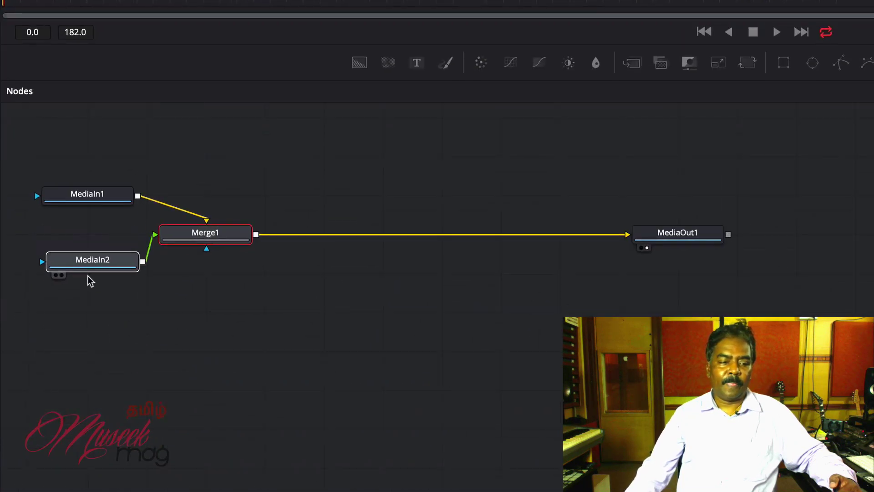
{"action": "left_click_drag", "start_coordinate": [204, 239], "coordinate": [250, 232]}
{"action": "left_click_drag", "start_coordinate": [695, 238], "coordinate": [706, 220]}
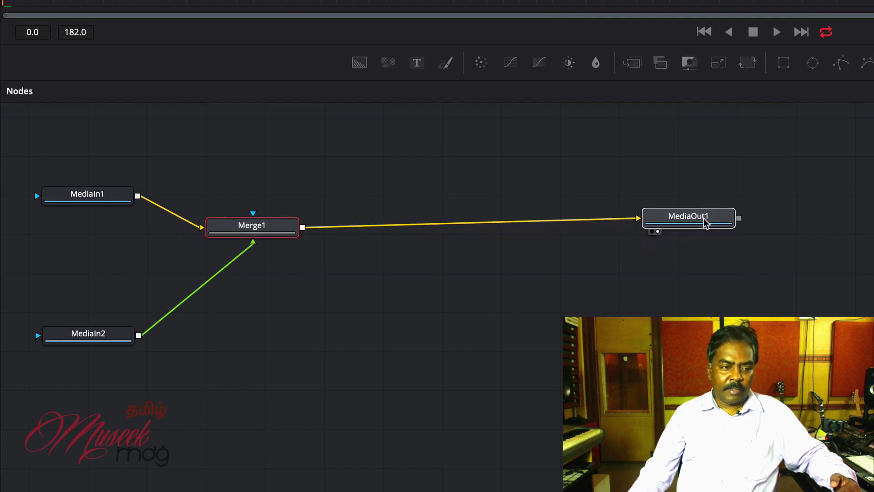
{"action": "left_click", "coordinate": [705, 220]}
{"action": "left_click", "coordinate": [64, 199]}
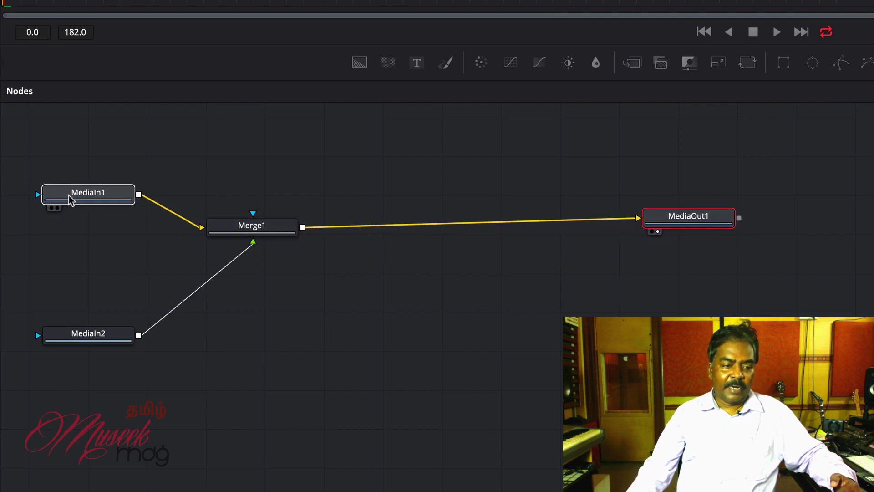
{"action": "left_click", "coordinate": [84, 338]}
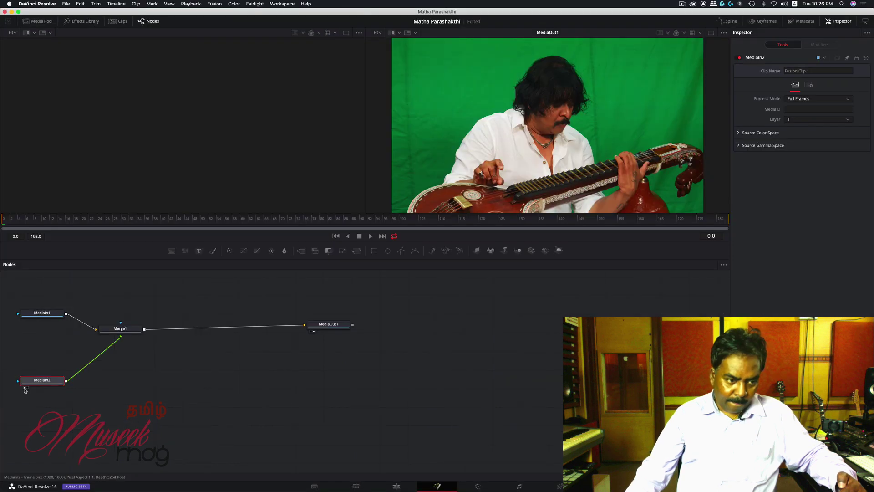
{"action": "left_click", "coordinate": [25, 387]}
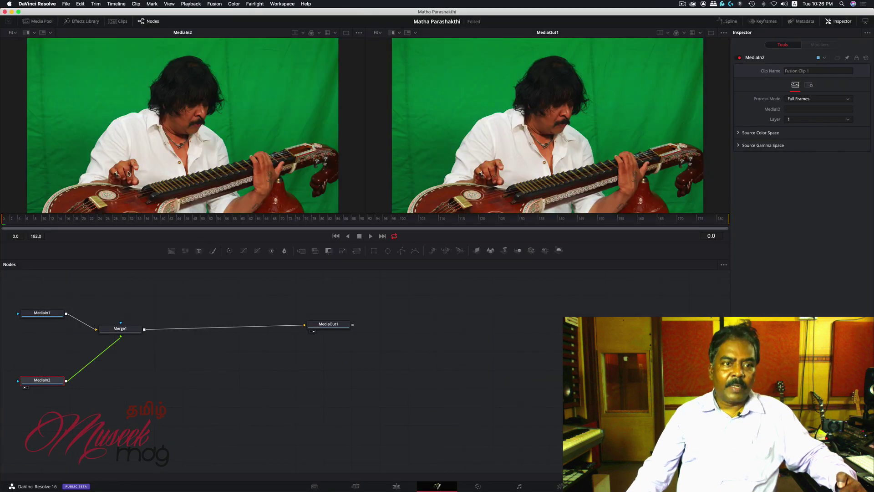
Rename the MediaIn2 node to the performer's name.
{"action": "right_click", "coordinate": [44, 380]}
{"action": "mouse_move", "coordinate": [93, 188]}
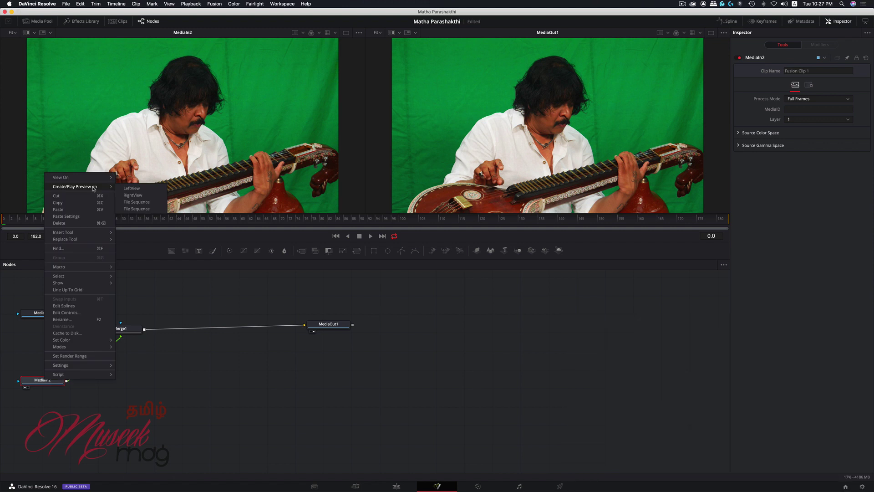
{"action": "left_click", "coordinate": [82, 320]}
{"action": "type", "text": "rajesh"}
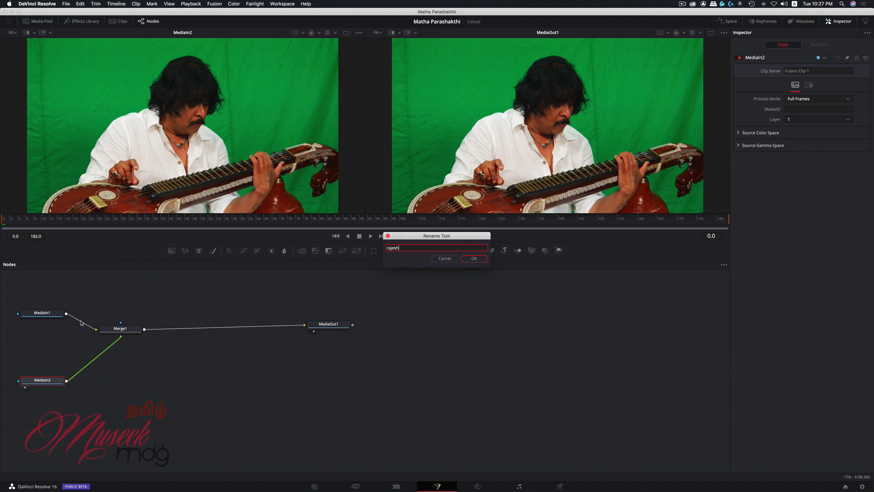
{"action": "key", "text": "Return"}
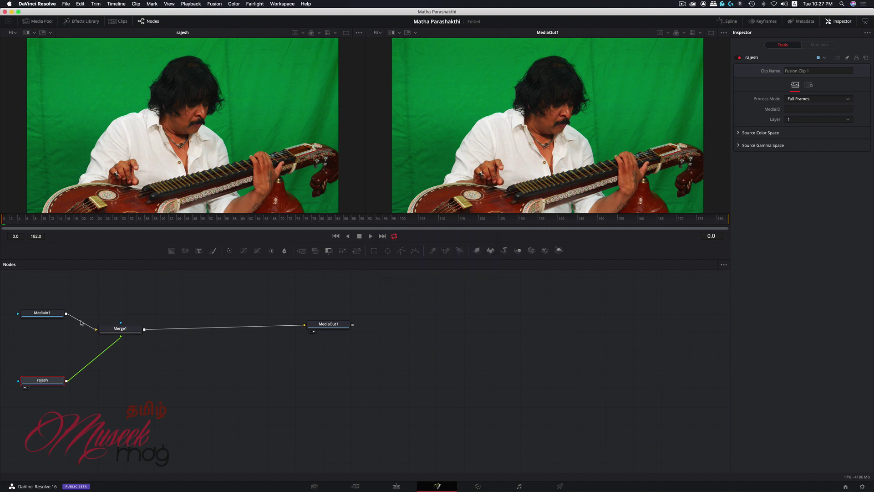
Show MediaIn1 in the left viewer and rename it 'background'.
{"action": "left_click", "coordinate": [40, 315]}
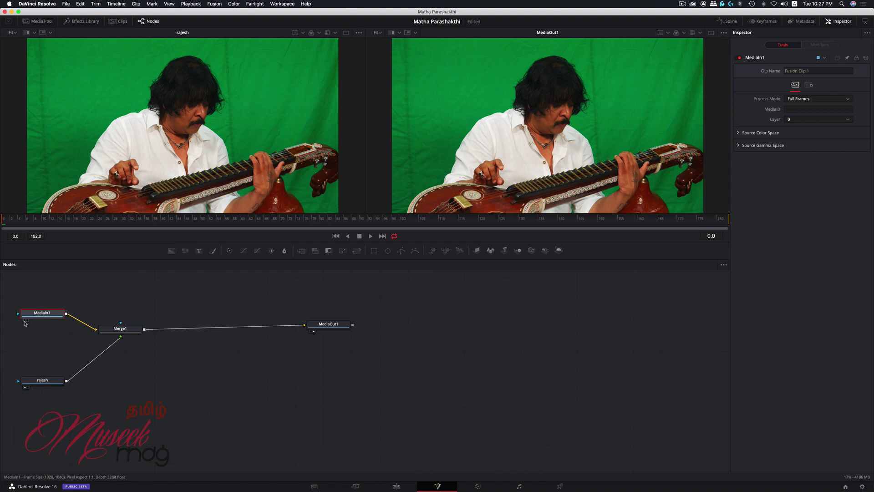
{"action": "mouse_move", "coordinate": [25, 323]}
{"action": "left_click", "coordinate": [26, 322]}
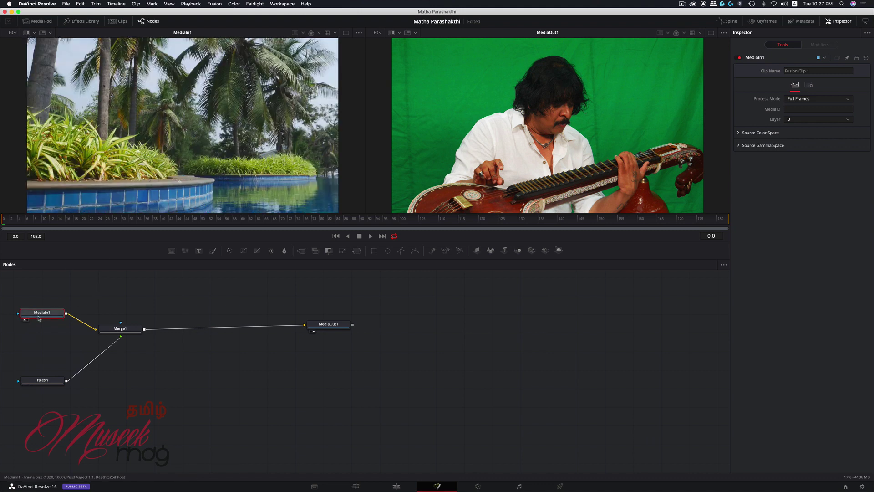
{"action": "right_click", "coordinate": [42, 314]}
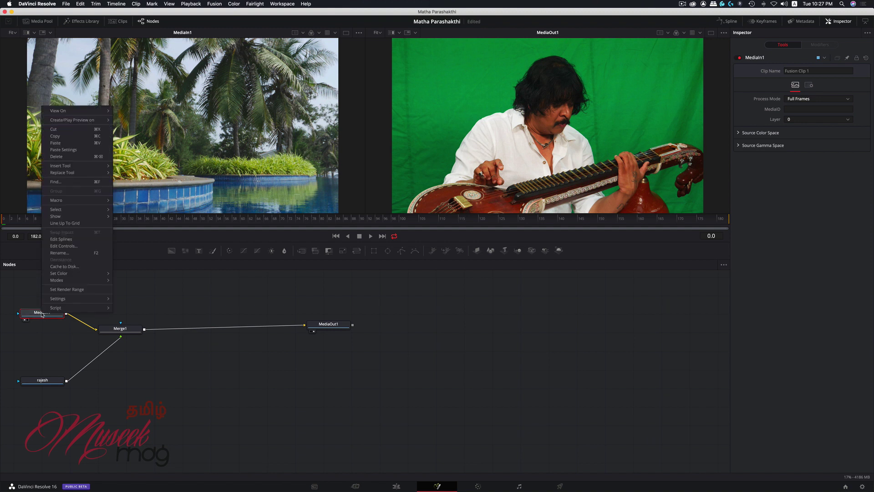
{"action": "left_click", "coordinate": [81, 252]}
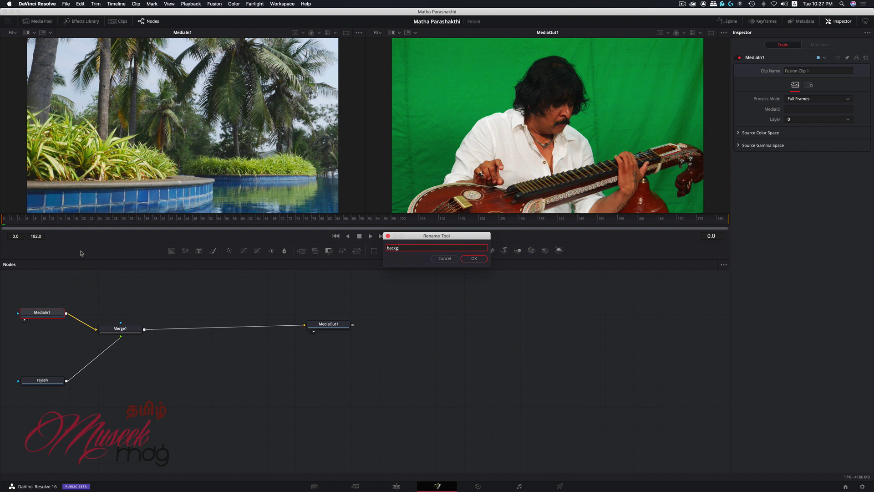
{"action": "type", "text": "background"}
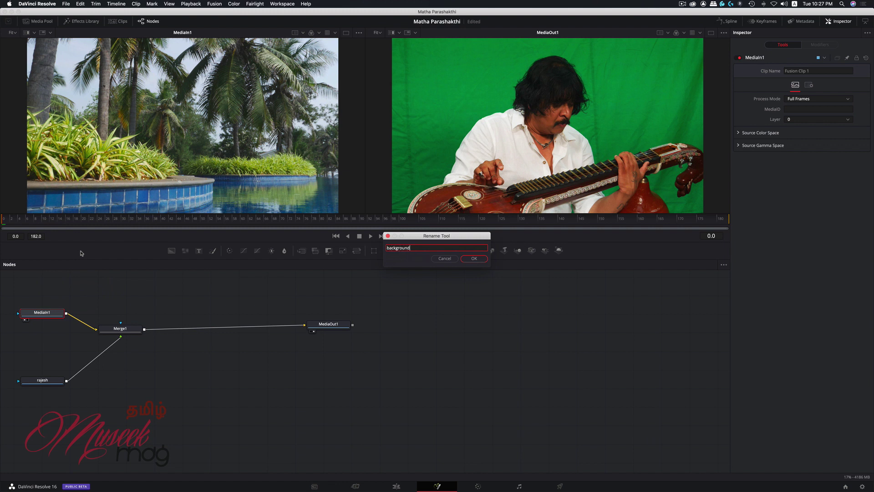
{"action": "key", "text": "Return"}
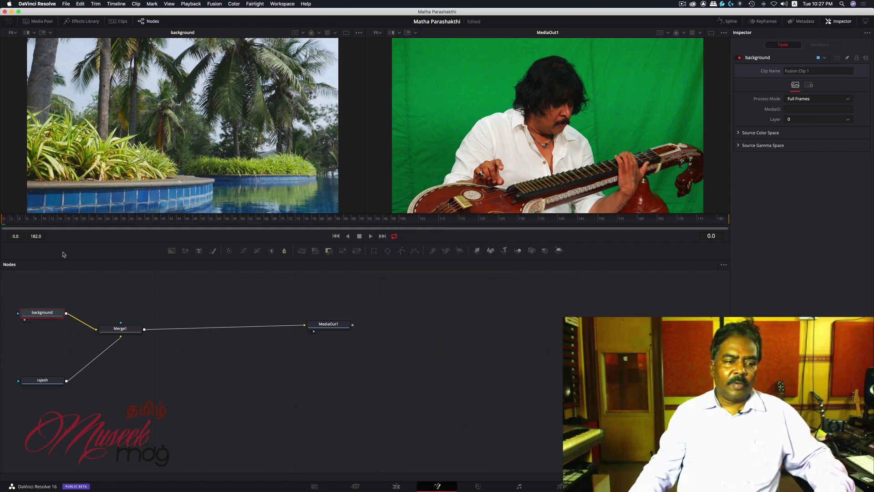
{"action": "left_click", "coordinate": [56, 379]}
Nudge the Merge1 node slightly up and to the right.
{"action": "left_click_drag", "start_coordinate": [134, 330], "coordinate": [136, 327]}
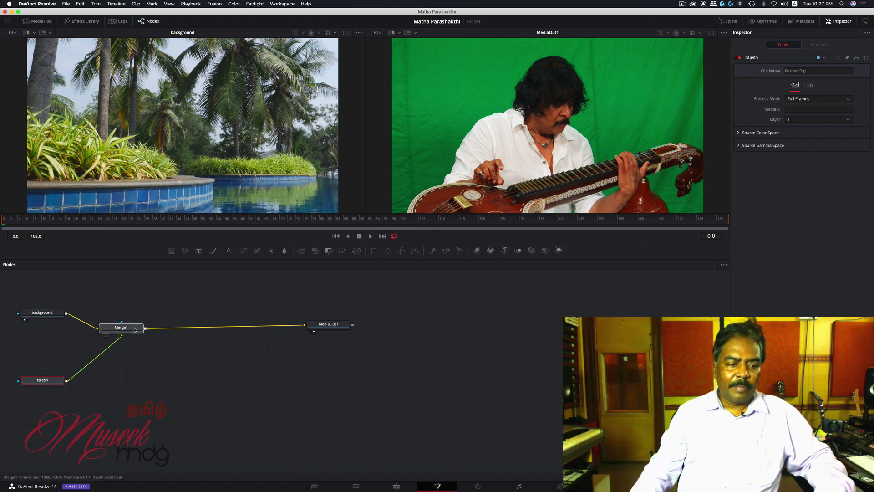
{"action": "left_click", "coordinate": [136, 327]}
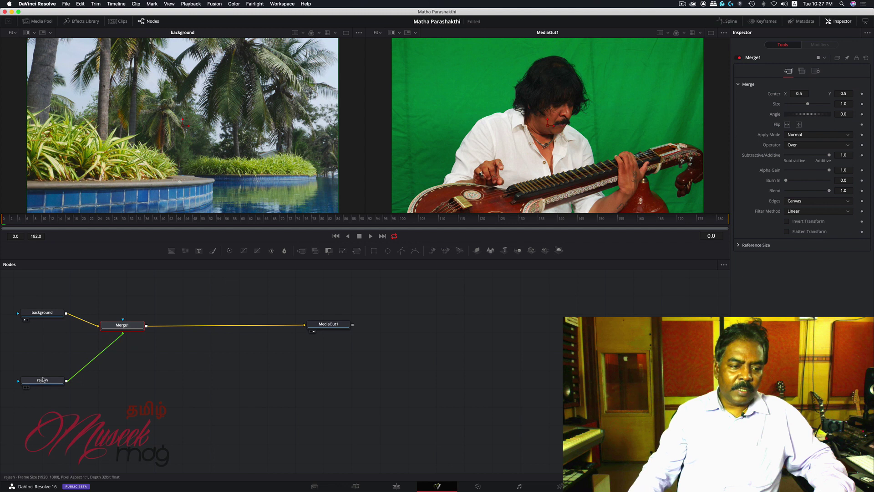
{"action": "mouse_move", "coordinate": [45, 384]}
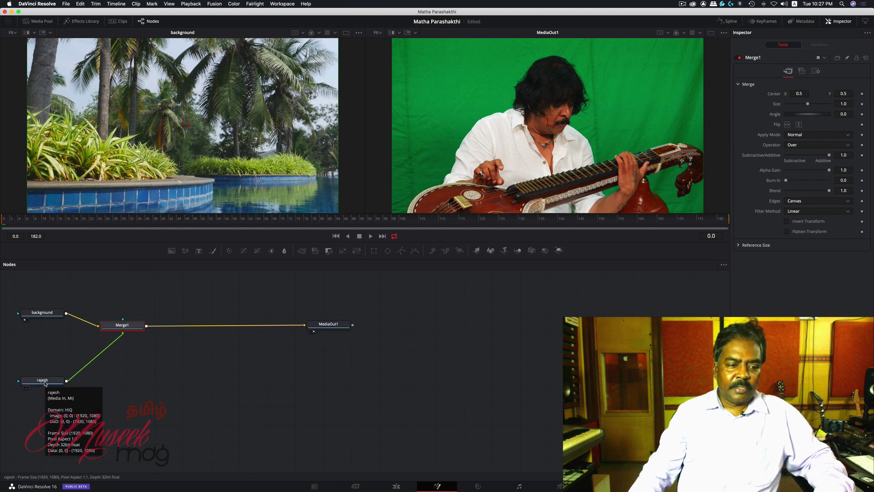
{"action": "mouse_move", "coordinate": [42, 314]}
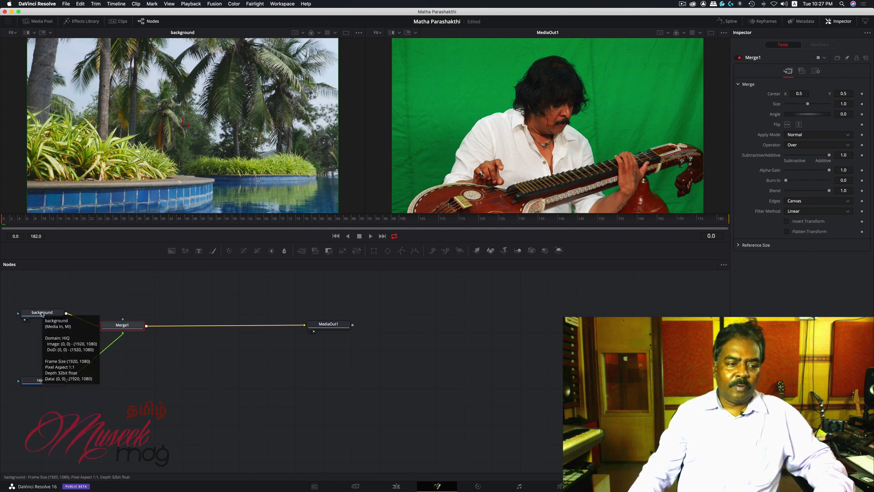
{"action": "left_click_drag", "start_coordinate": [119, 326], "coordinate": [129, 327]}
Toggle MediaOut1's viewer display off and back on, then select the performer clip node.
{"action": "left_click", "coordinate": [336, 328]}
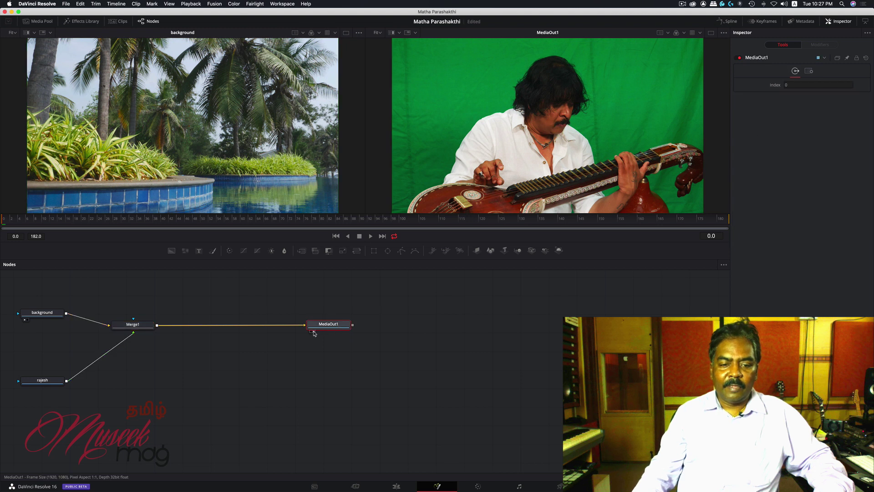
{"action": "left_click", "coordinate": [313, 331]}
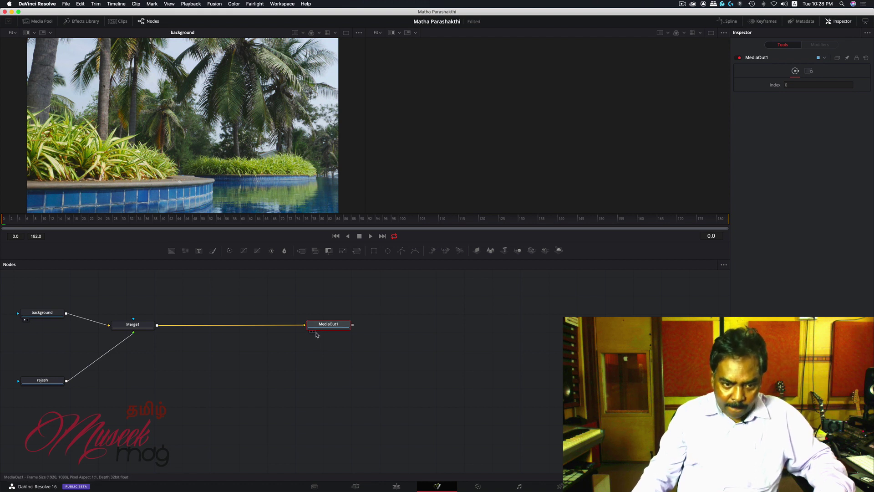
{"action": "left_click", "coordinate": [314, 332]}
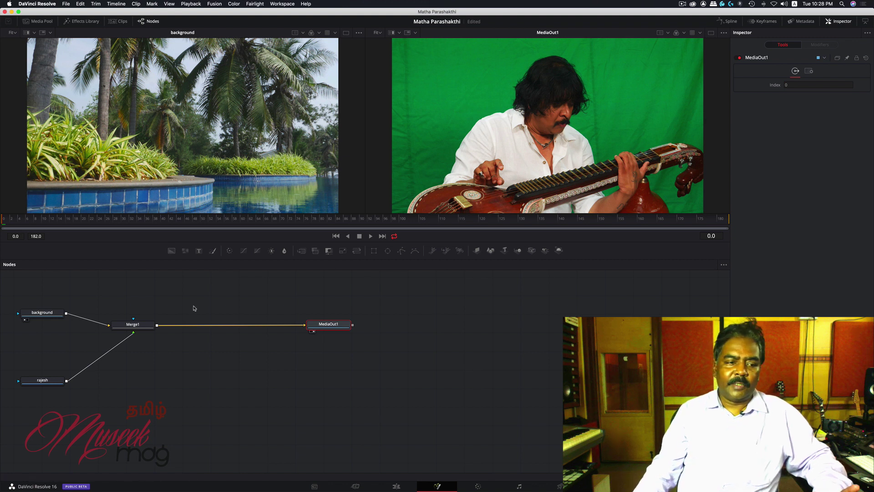
{"action": "left_click", "coordinate": [46, 383]}
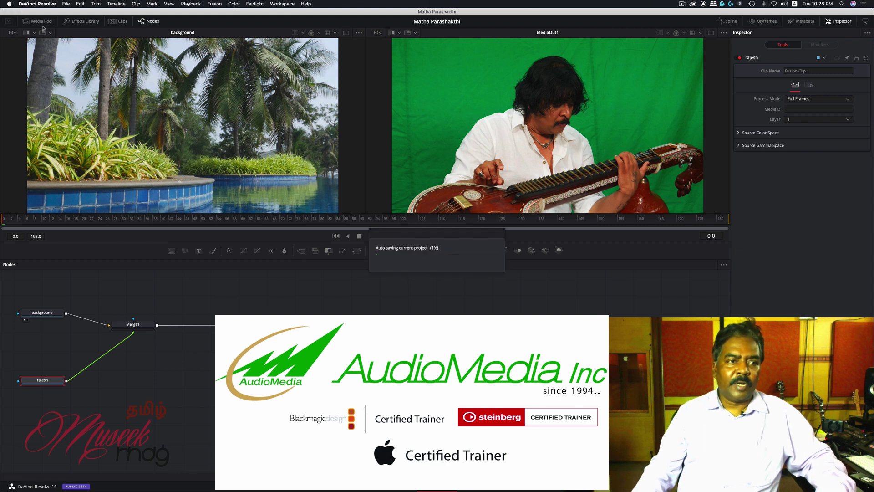
Search for 'delta' and insert a Delta Keyer after the performer clip node.
{"action": "left_click", "coordinate": [86, 22]}
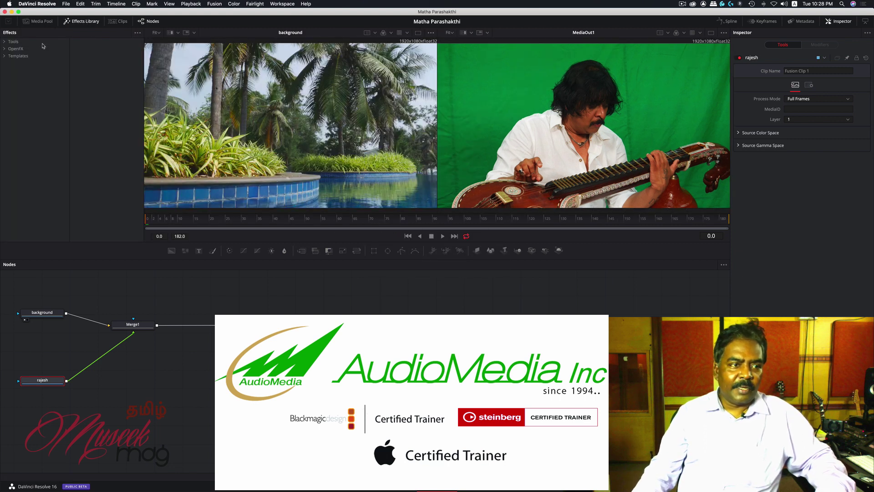
{"action": "left_click", "coordinate": [4, 42]}
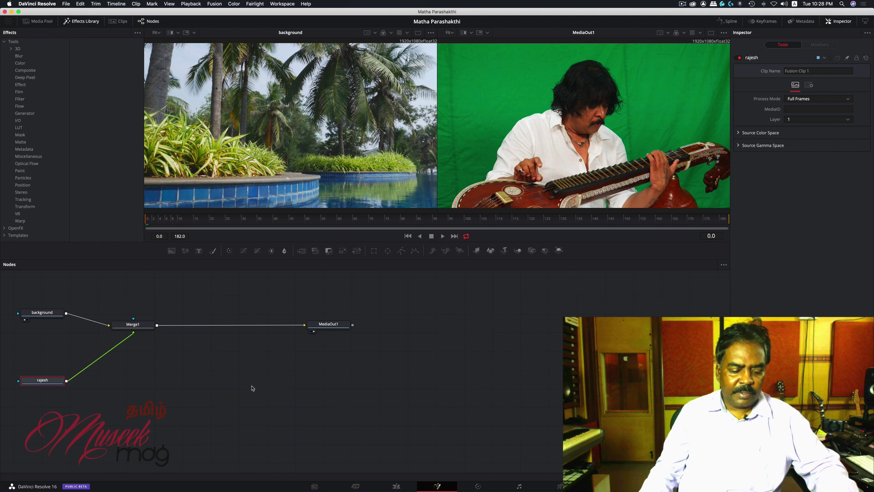
{"action": "key", "text": "shift+space"}
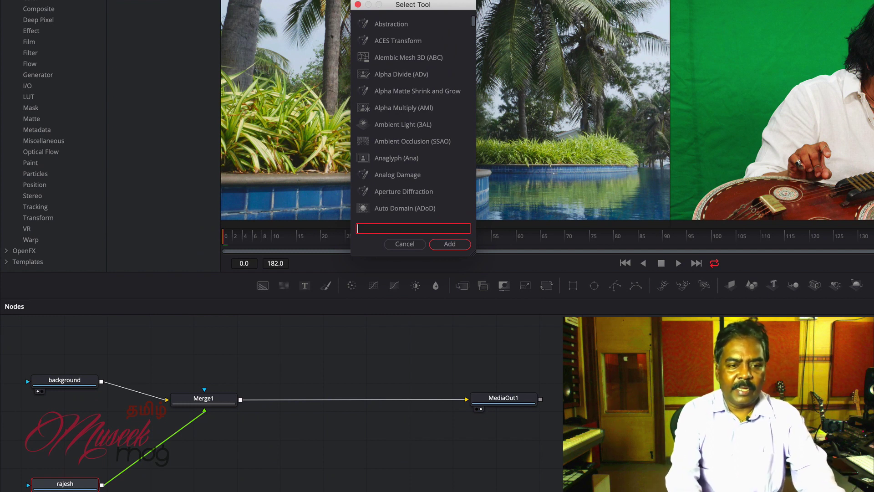
{"action": "type", "text": "delta"}
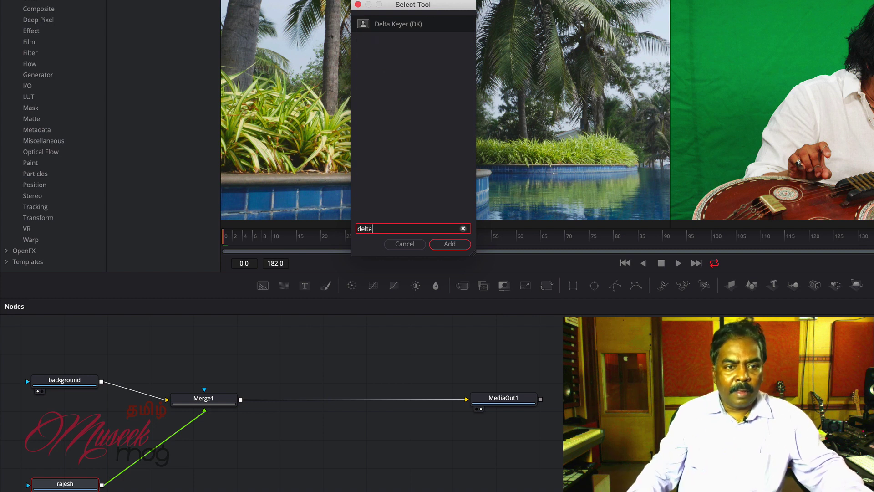
{"action": "left_click", "coordinate": [367, 27]}
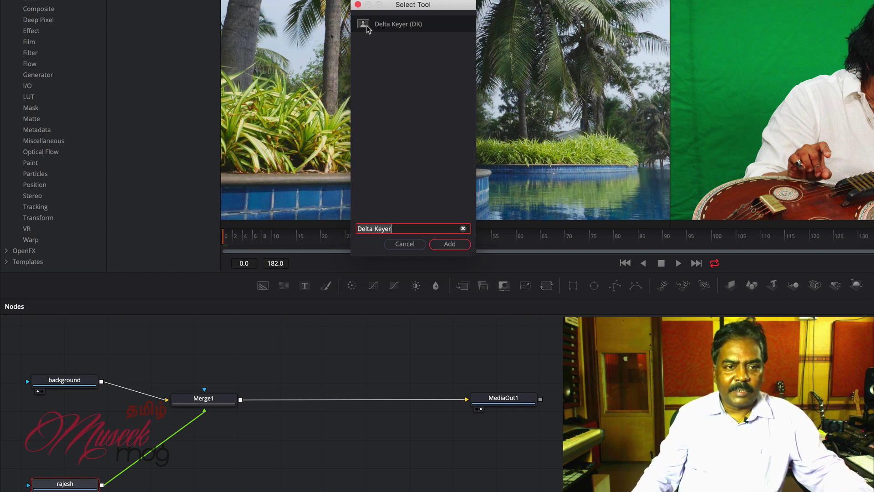
{"action": "left_click", "coordinate": [449, 244]}
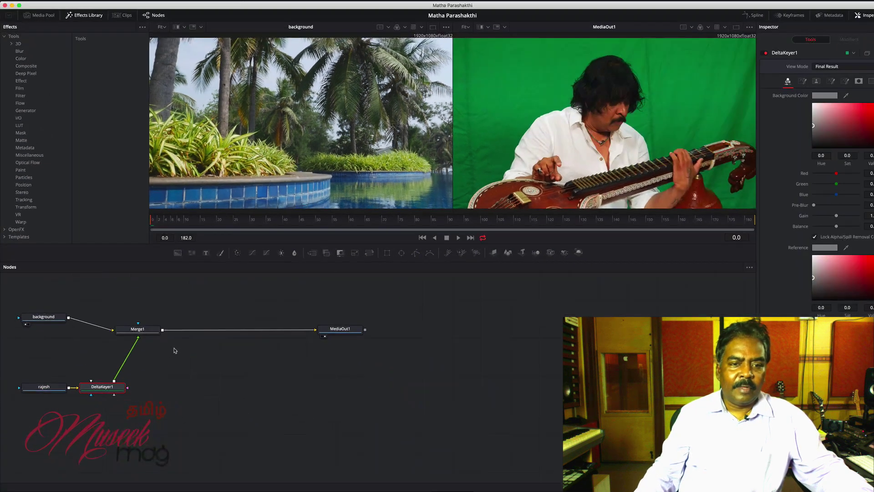
Position DeltaKeyer1 between the performer clip and Merge1, then select it.
{"action": "left_click_drag", "start_coordinate": [99, 381], "coordinate": [112, 364]}
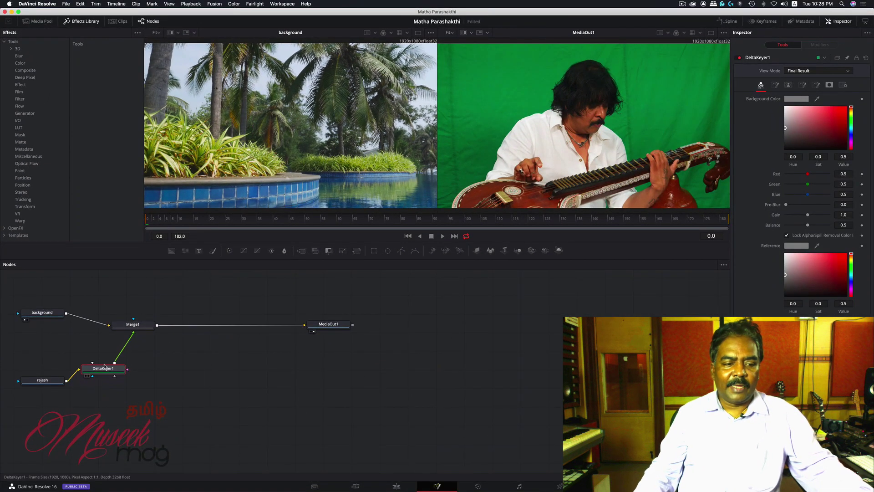
{"action": "left_click_drag", "start_coordinate": [58, 349], "coordinate": [55, 355]}
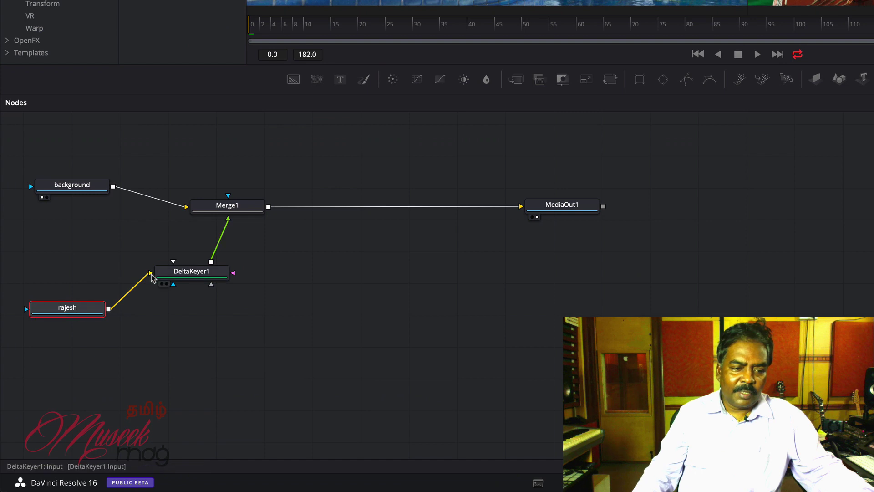
{"action": "mouse_move", "coordinate": [224, 213]}
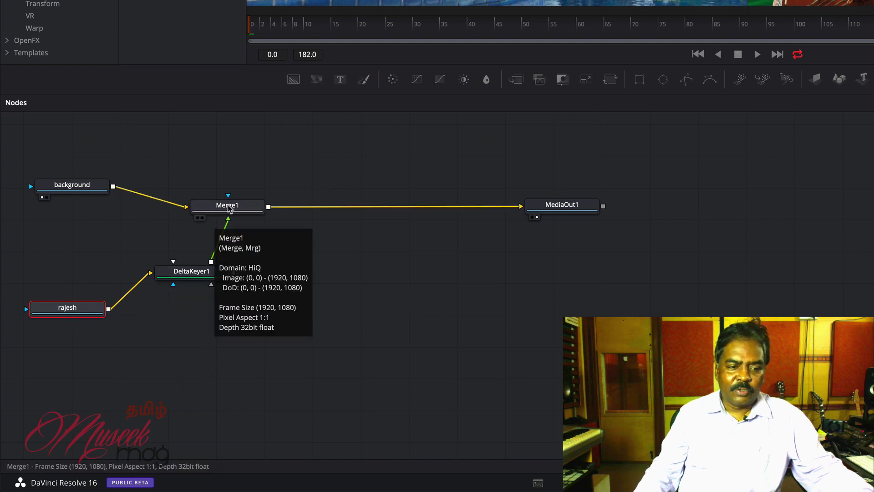
{"action": "left_click", "coordinate": [182, 276]}
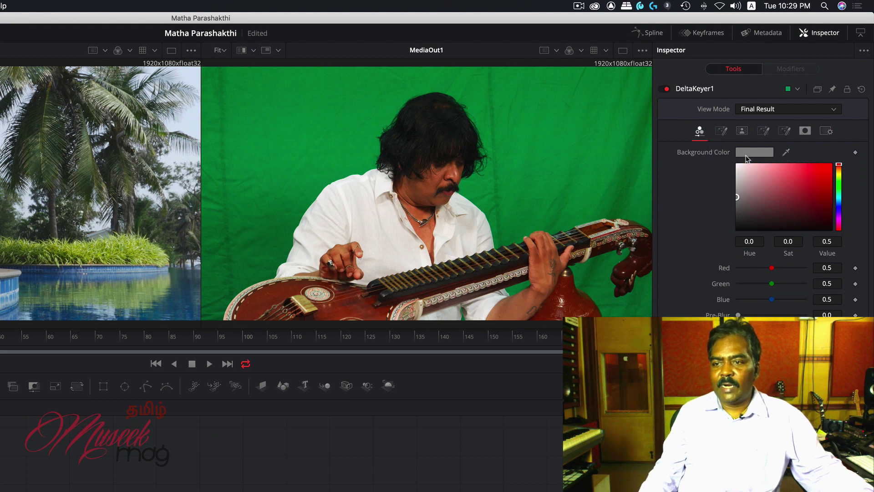
Sample the green screen as DeltaKeyer1's background colour to key out the green.
{"action": "left_click_drag", "start_coordinate": [723, 210], "coordinate": [638, 303]}
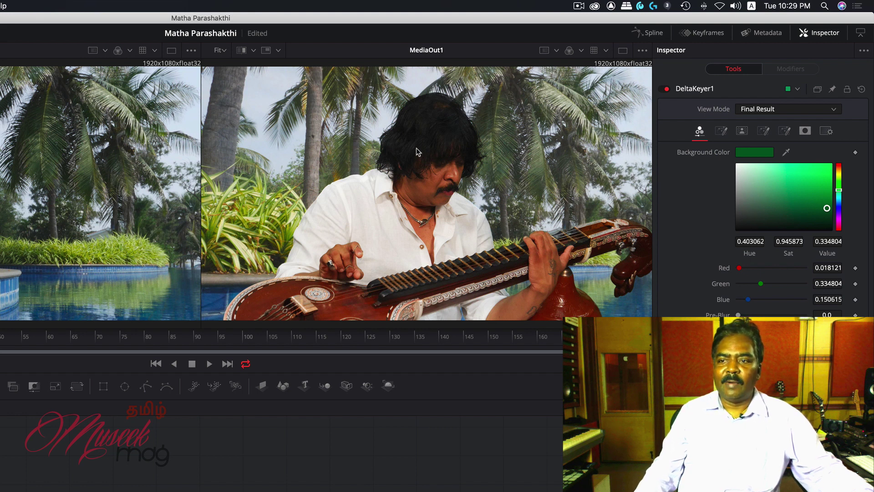
{"action": "left_click", "coordinate": [742, 132]}
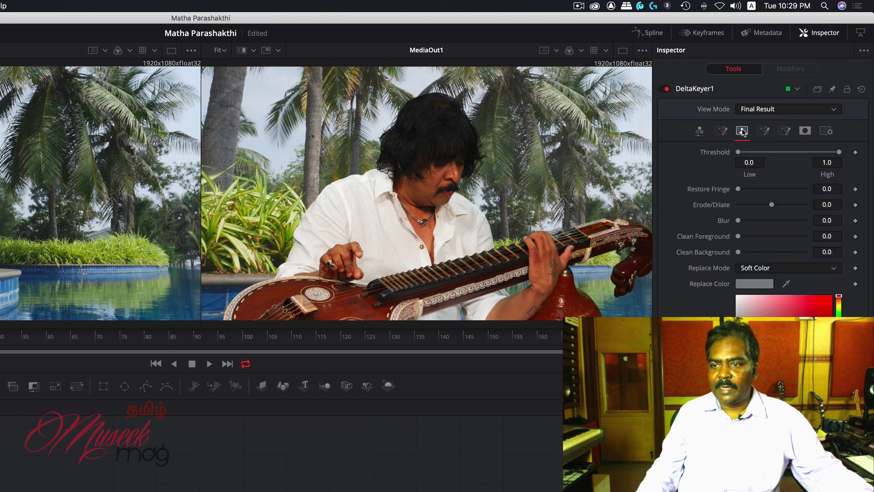
View the matte and set threshold 0.356–0.639, blur 0.00346 and erode/dilate 0.0022.
{"action": "left_click", "coordinate": [782, 111]}
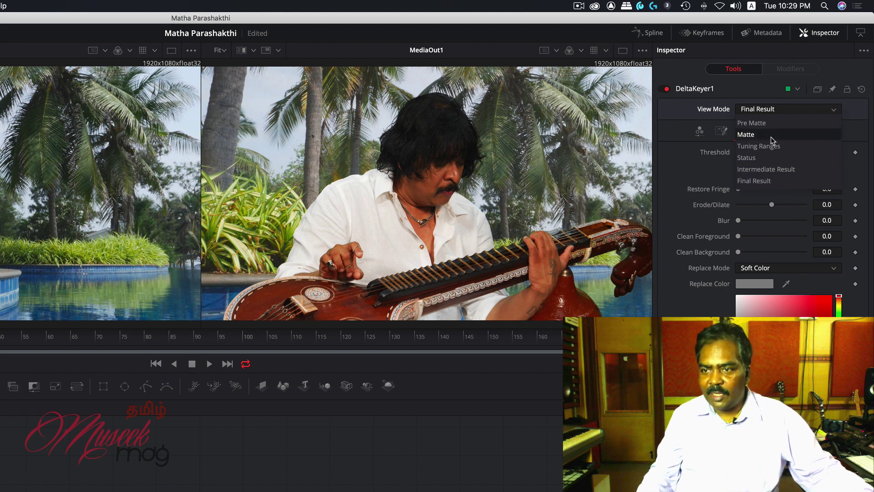
{"action": "left_click", "coordinate": [771, 135]}
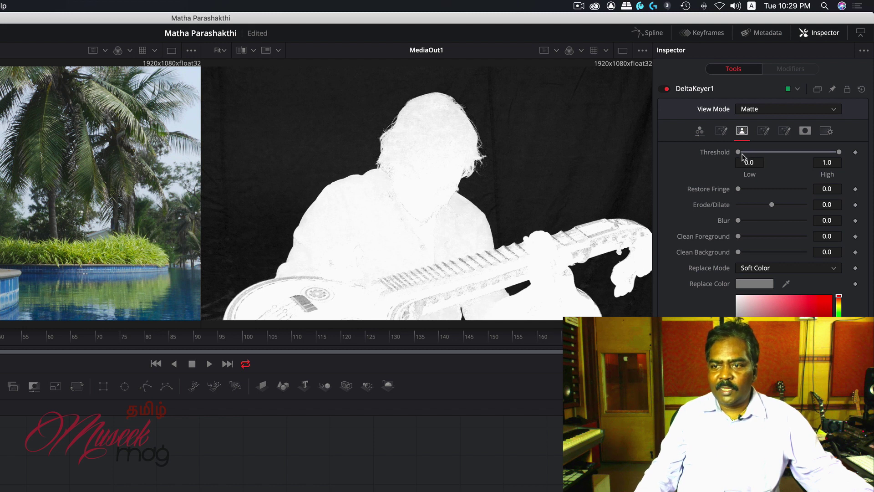
{"action": "left_click_drag", "start_coordinate": [738, 152], "coordinate": [772, 152]}
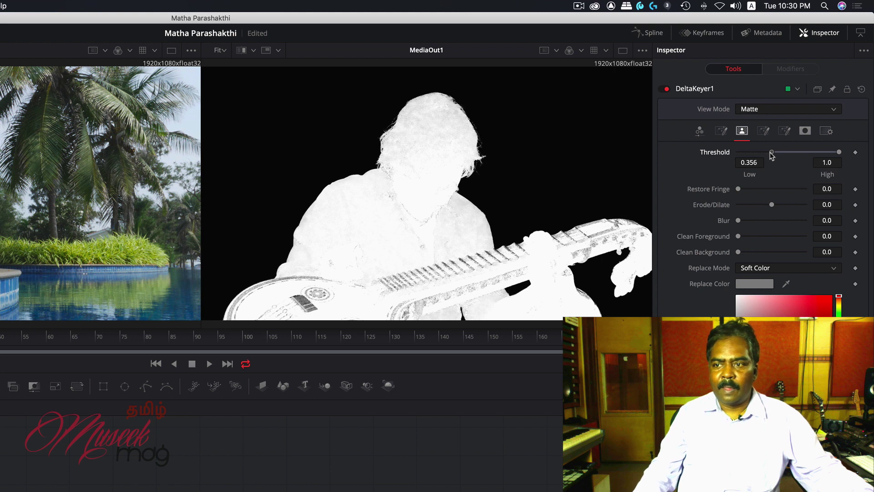
{"action": "left_click_drag", "start_coordinate": [839, 152], "coordinate": [792, 157]}
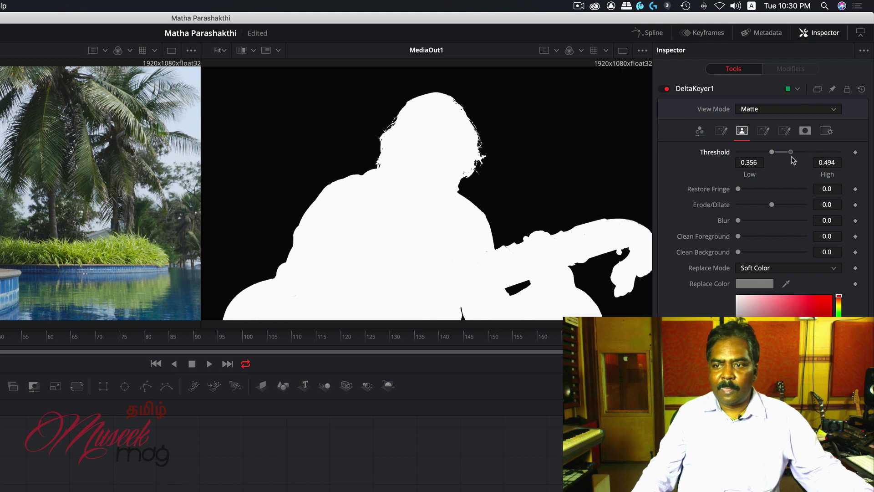
{"action": "left_click_drag", "start_coordinate": [794, 160], "coordinate": [804, 157]}
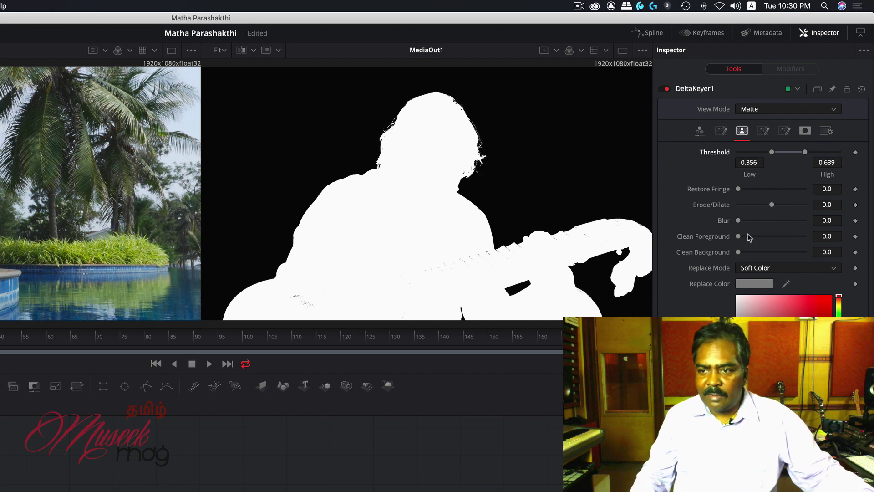
{"action": "left_click_drag", "start_coordinate": [738, 220], "coordinate": [739, 221]}
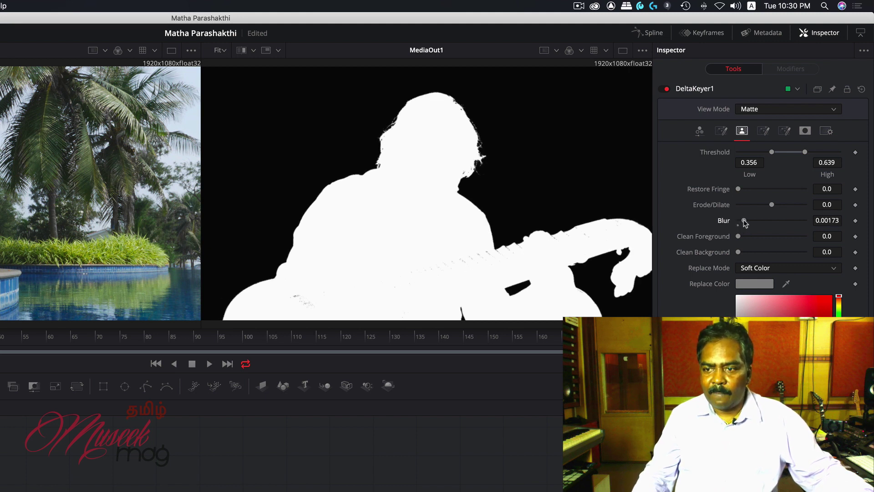
{"action": "left_click_drag", "start_coordinate": [744, 221], "coordinate": [750, 221]}
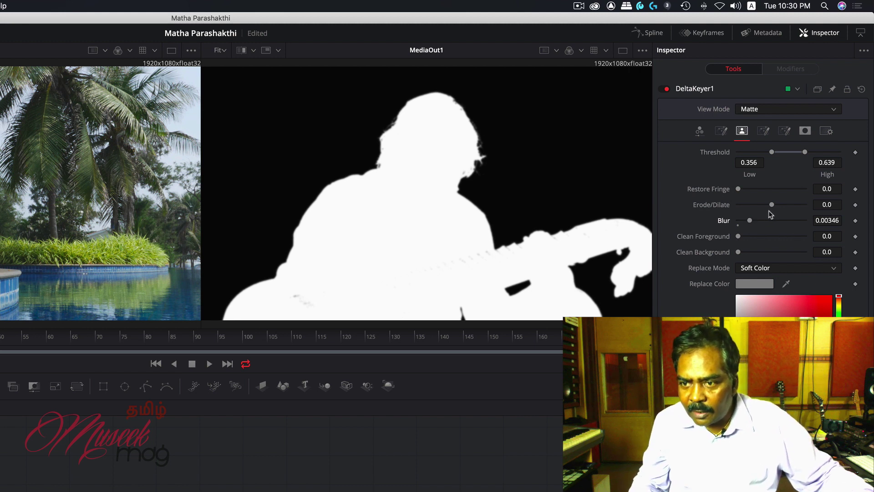
{"action": "left_click_drag", "start_coordinate": [772, 205], "coordinate": [774, 204]}
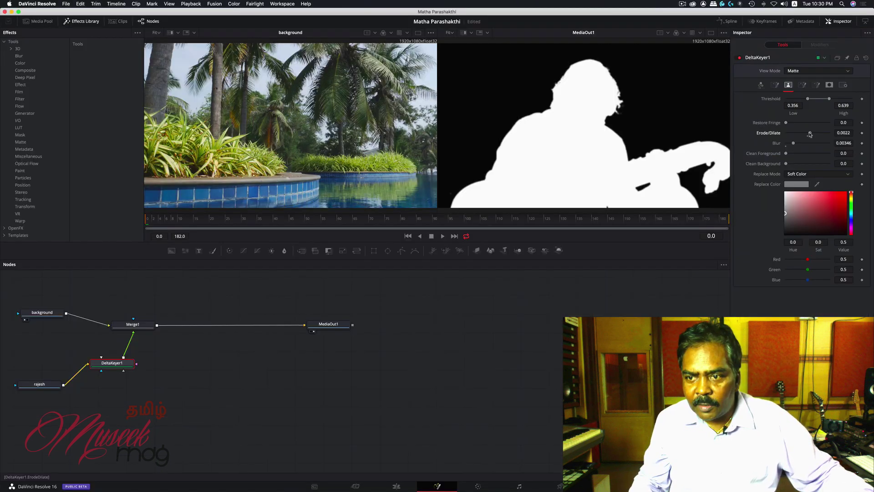
Set erode/dilate to 0.0041 and switch the viewer back to the final keyed result.
{"action": "left_click_drag", "start_coordinate": [809, 135], "coordinate": [813, 135]}
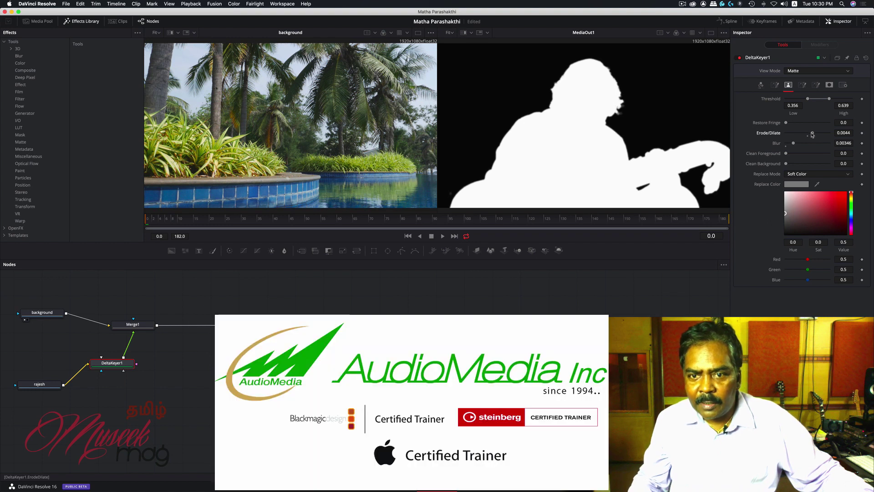
{"action": "left_click_drag", "start_coordinate": [812, 134], "coordinate": [811, 136]}
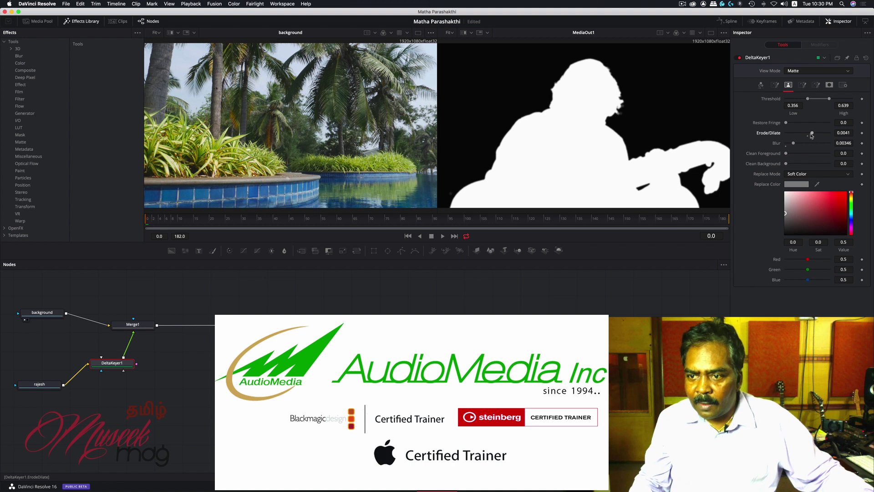
{"action": "left_click", "coordinate": [802, 71]}
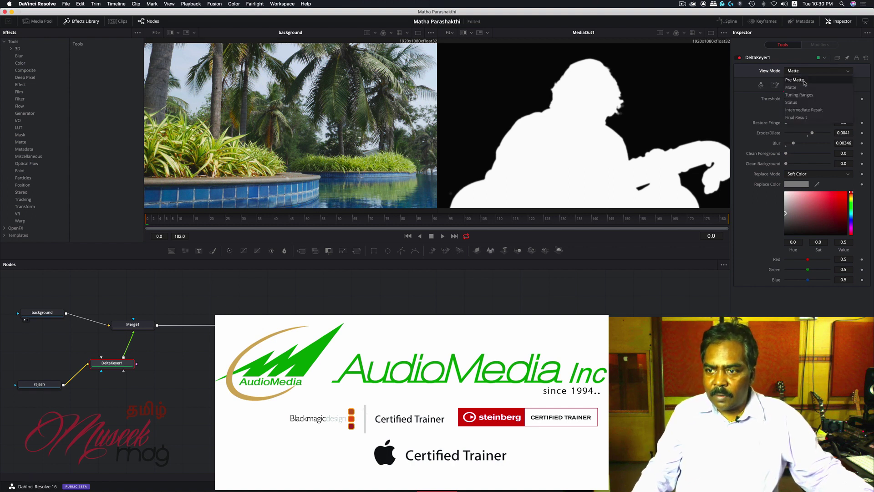
{"action": "left_click", "coordinate": [796, 118]}
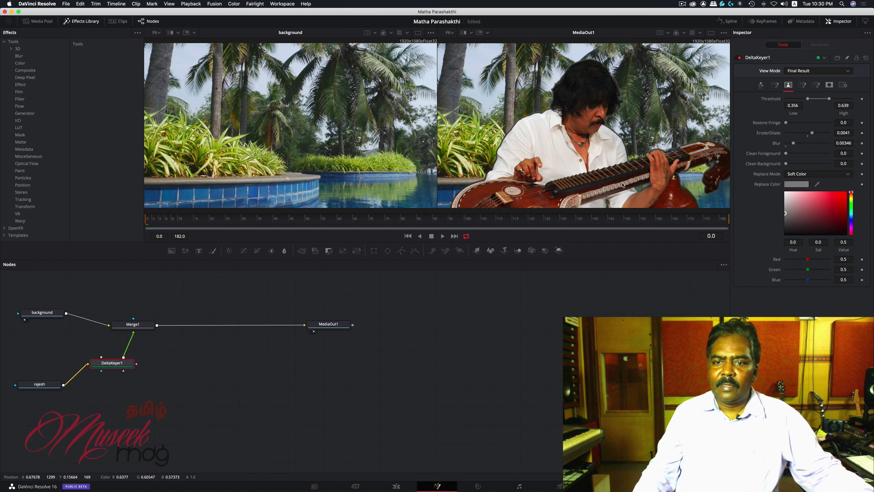
Play through the keyed composite, then return to the Edit page.
{"action": "left_click", "coordinate": [442, 236]}
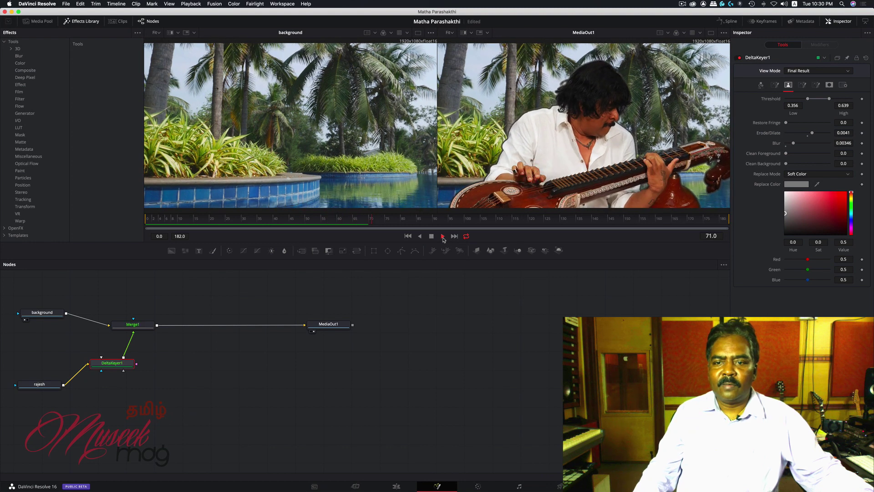
{"action": "left_click", "coordinate": [430, 240]}
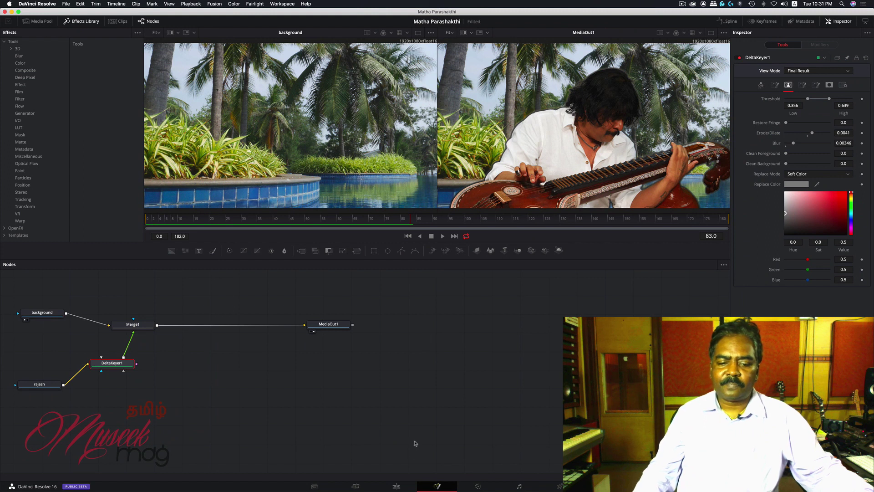
{"action": "left_click", "coordinate": [394, 487]}
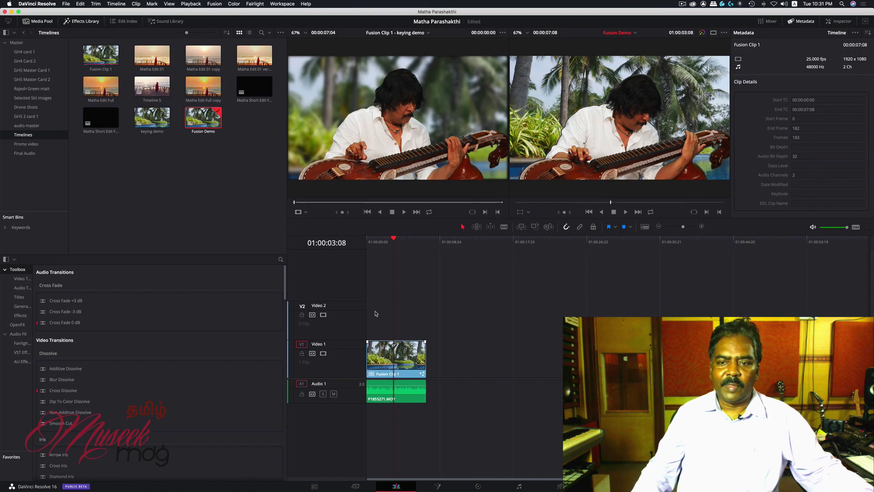
Play the keyed veena-player composite from the first frame, then return to the Fusion node graph.
{"action": "left_click_drag", "start_coordinate": [388, 247], "coordinate": [343, 238]}
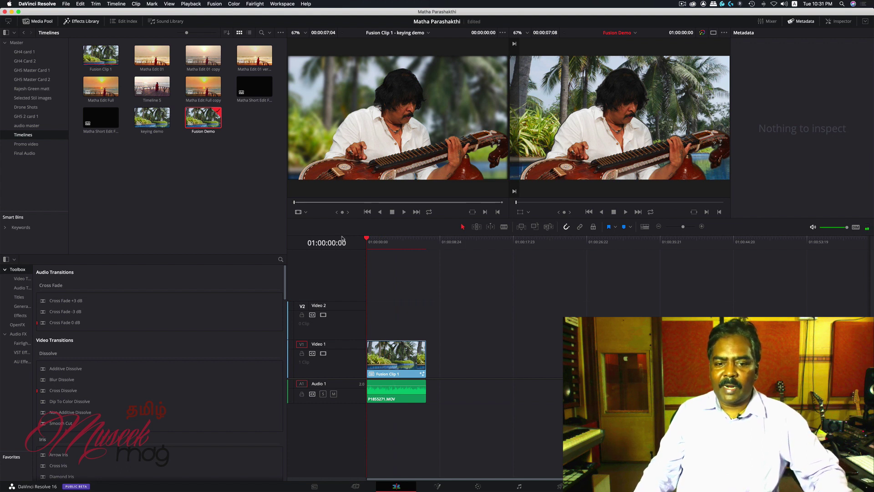
{"action": "key", "text": "space"}
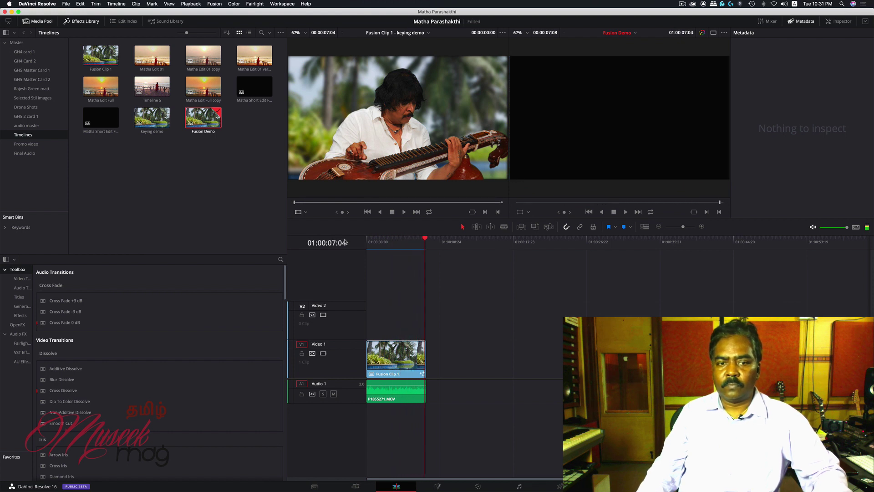
{"action": "left_click_drag", "start_coordinate": [390, 240], "coordinate": [362, 244]}
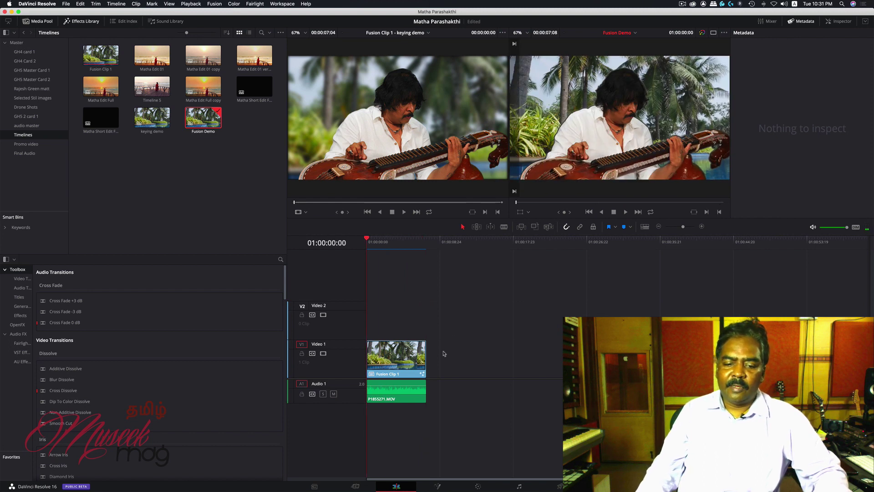
{"action": "left_click", "coordinate": [437, 486]}
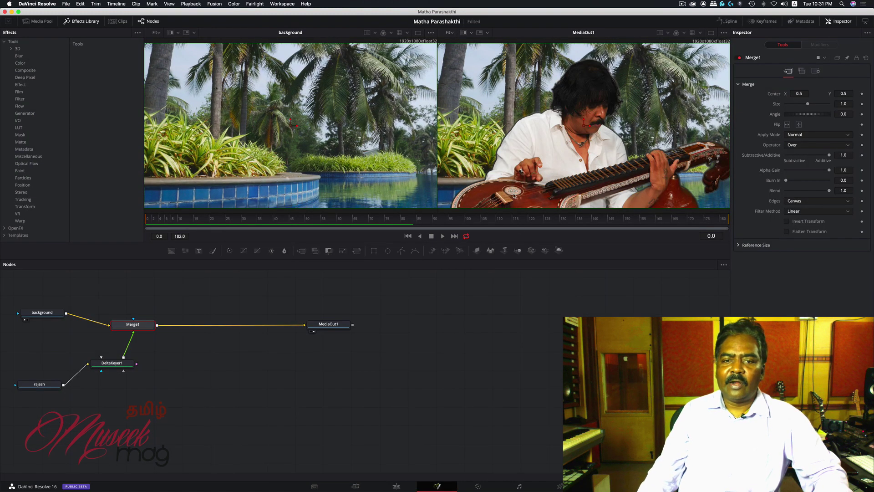
Insert a Transform1 node after the background node and arrange the nodes in the graph.
{"action": "left_click_drag", "start_coordinate": [42, 313], "coordinate": [44, 304]}
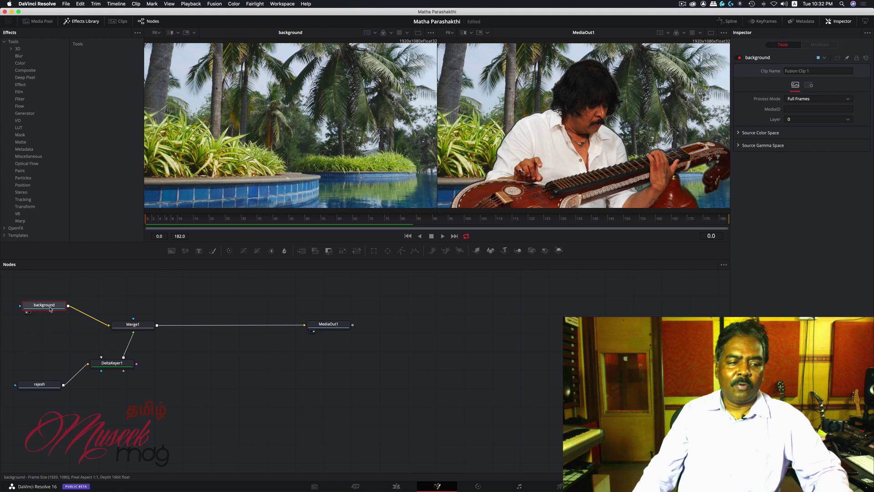
{"action": "left_click_drag", "start_coordinate": [50, 310], "coordinate": [48, 306]}
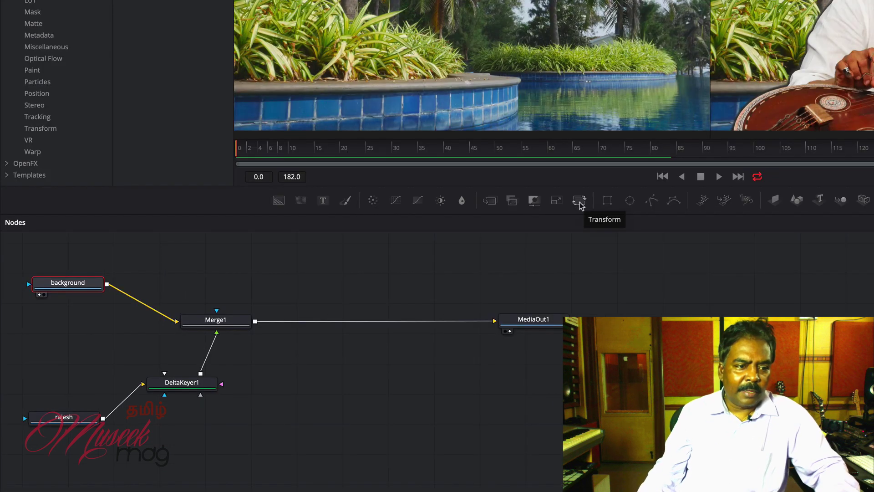
{"action": "left_click", "coordinate": [580, 203]}
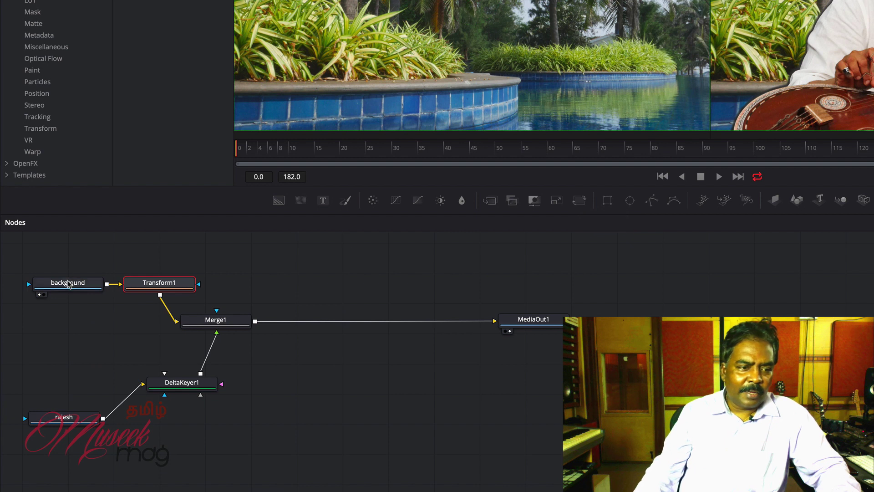
{"action": "left_click_drag", "start_coordinate": [69, 284], "coordinate": [57, 264]}
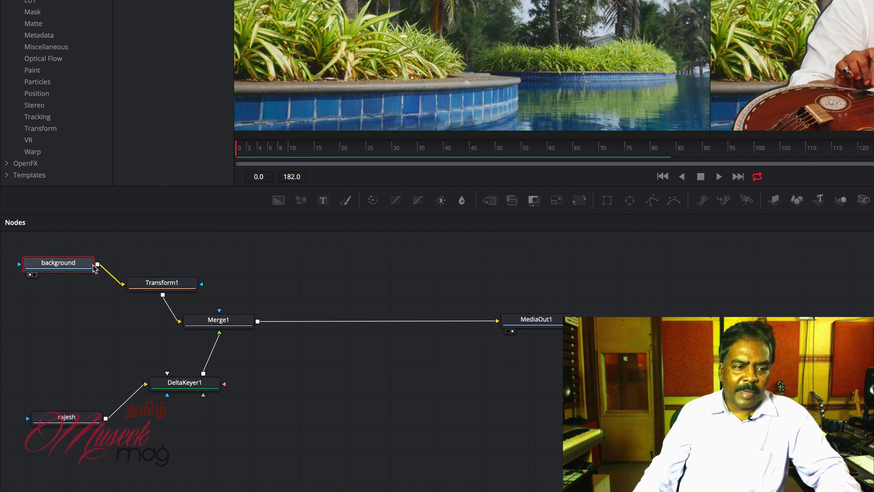
{"action": "left_click", "coordinate": [156, 290]}
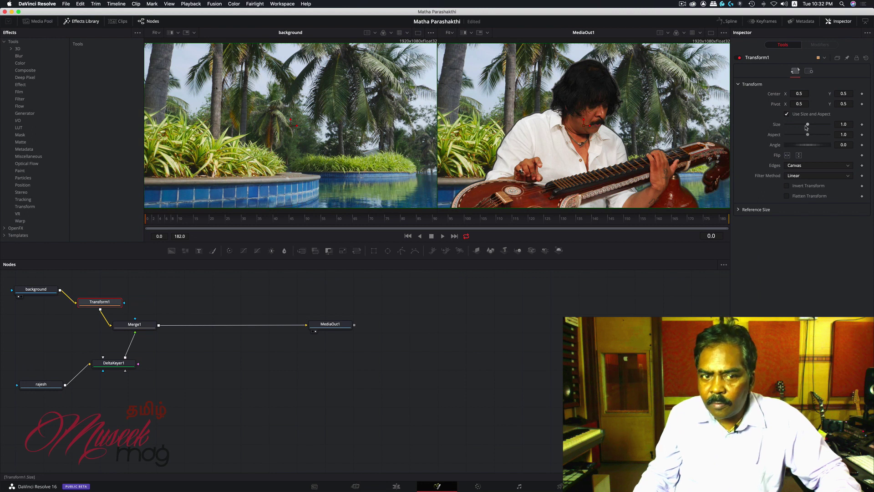
Scale the palm-tree background to size 1.44 at aspect 1.0 and preview the result.
{"action": "left_click_drag", "start_coordinate": [807, 127], "coordinate": [810, 128]}
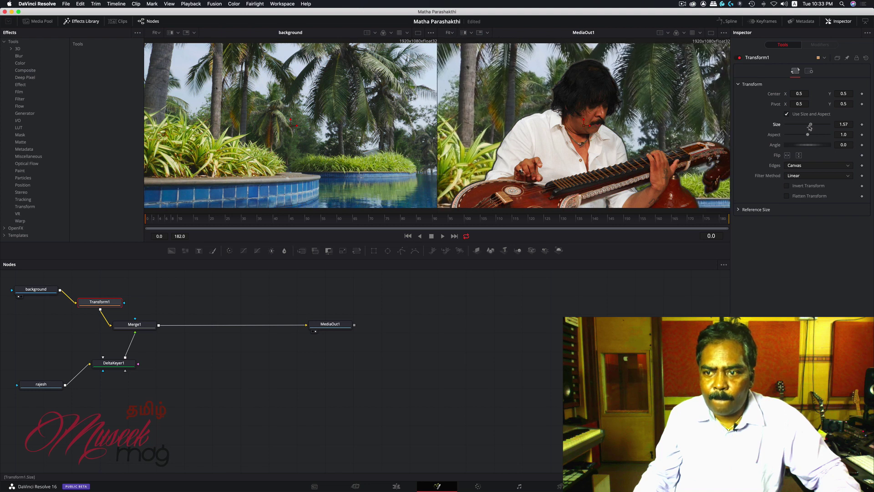
{"action": "left_click_drag", "start_coordinate": [809, 136], "coordinate": [809, 136]}
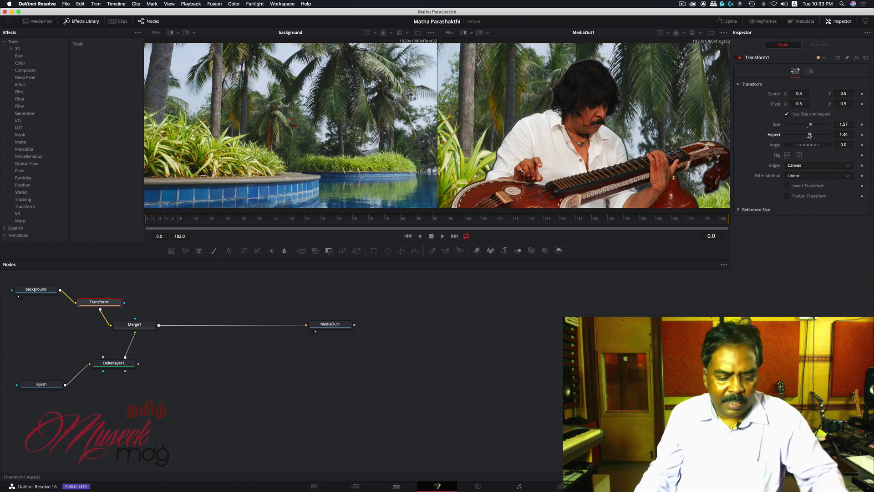
{"action": "double_click", "coordinate": [809, 135]}
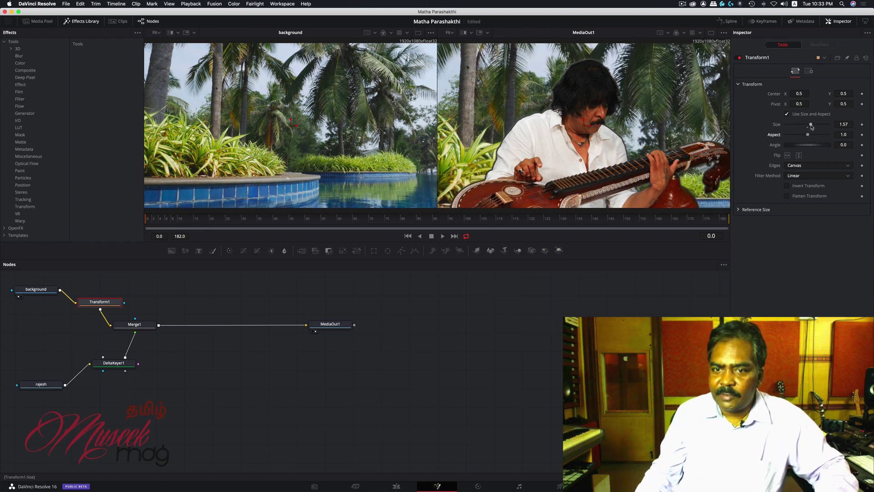
{"action": "left_click_drag", "start_coordinate": [810, 127], "coordinate": [811, 129]}
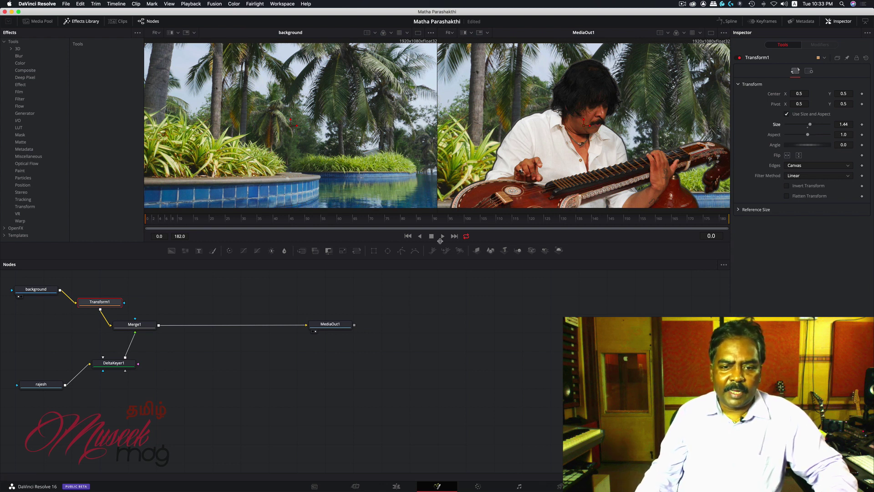
{"action": "left_click", "coordinate": [443, 237]}
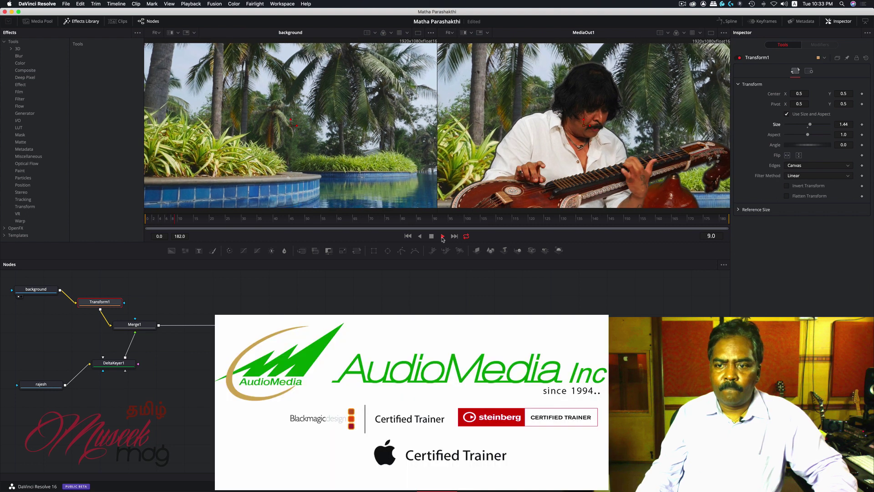
{"action": "key", "text": "space"}
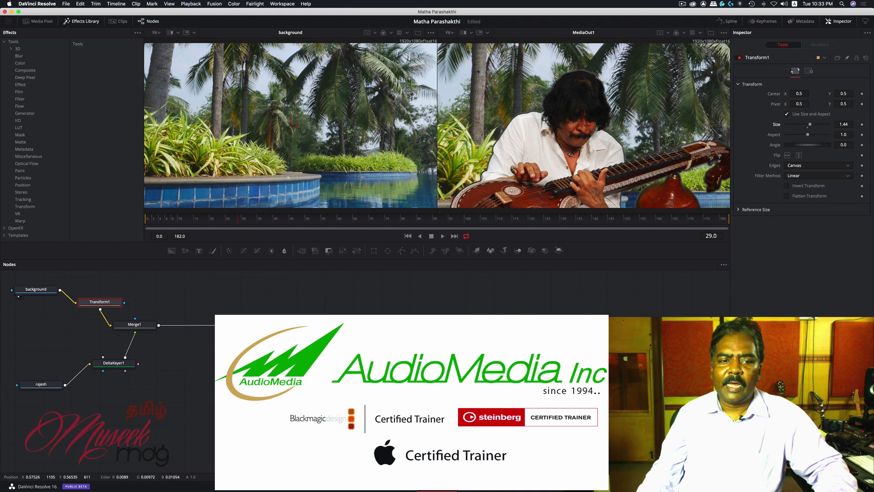
{"action": "left_click_drag", "start_coordinate": [105, 302], "coordinate": [90, 304]}
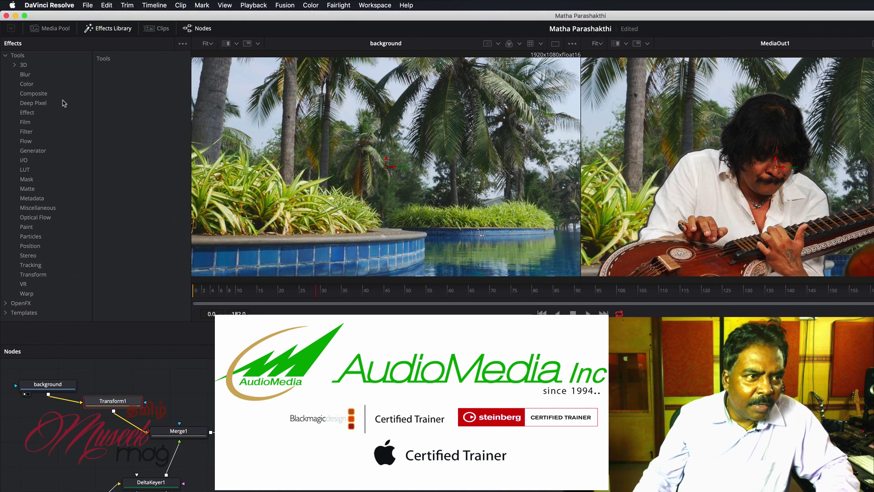
Add a Blur node after Transform1 and set its Blur Size to 15.0.
{"action": "left_click", "coordinate": [25, 75]}
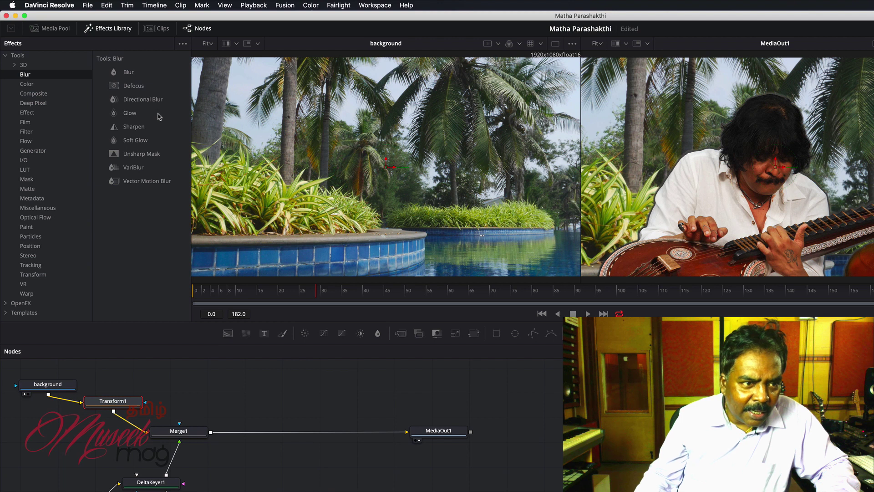
{"action": "left_click", "coordinate": [129, 74]}
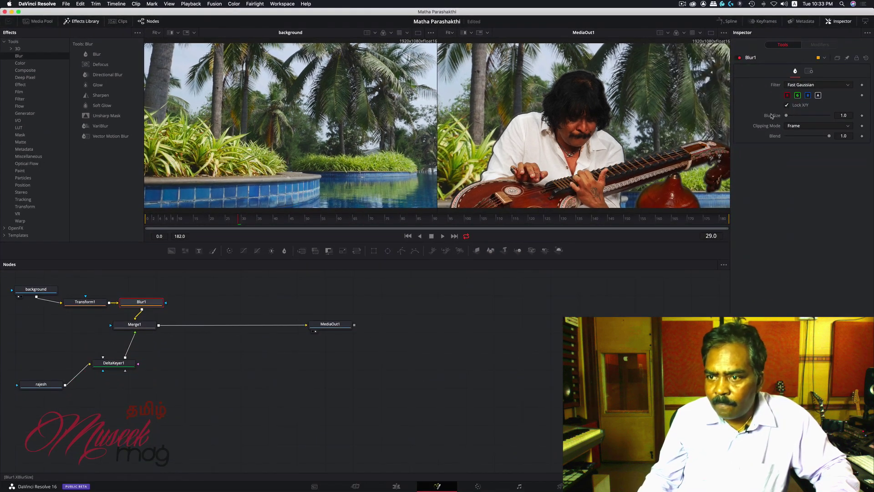
{"action": "left_click_drag", "start_coordinate": [786, 116], "coordinate": [794, 117]}
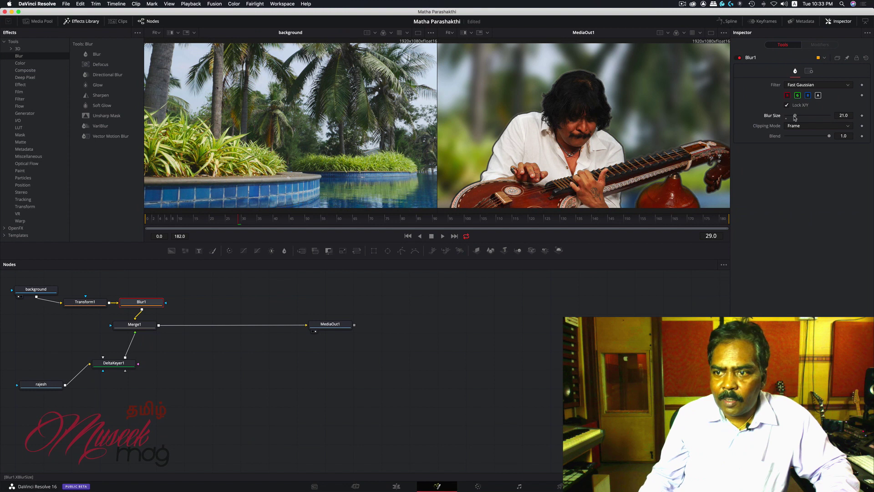
{"action": "left_click_drag", "start_coordinate": [795, 118], "coordinate": [795, 118]}
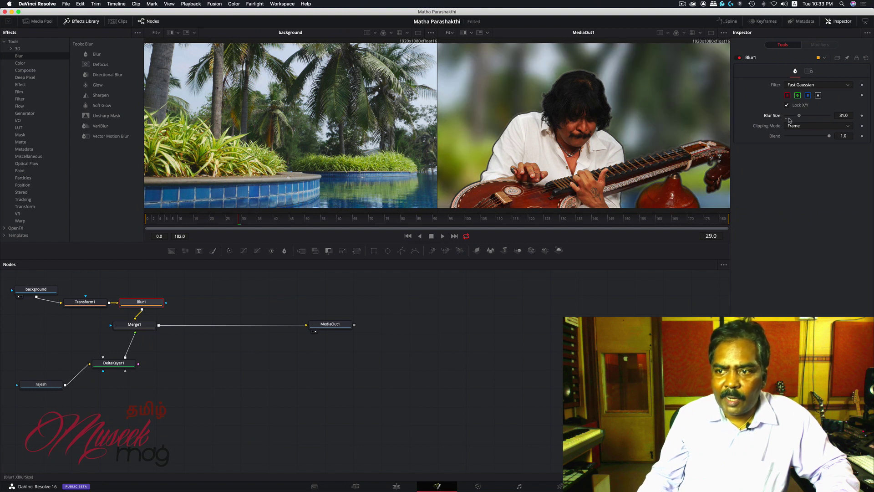
{"action": "left_click_drag", "start_coordinate": [798, 116], "coordinate": [792, 117]}
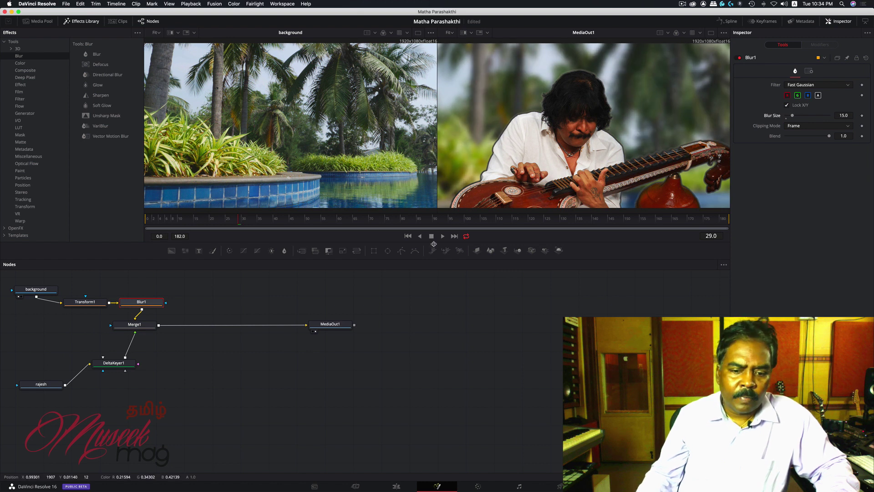
Watch the finished keying demo full-screen from the timeline start, then go back to Fusion.
{"action": "left_click", "coordinate": [396, 486]}
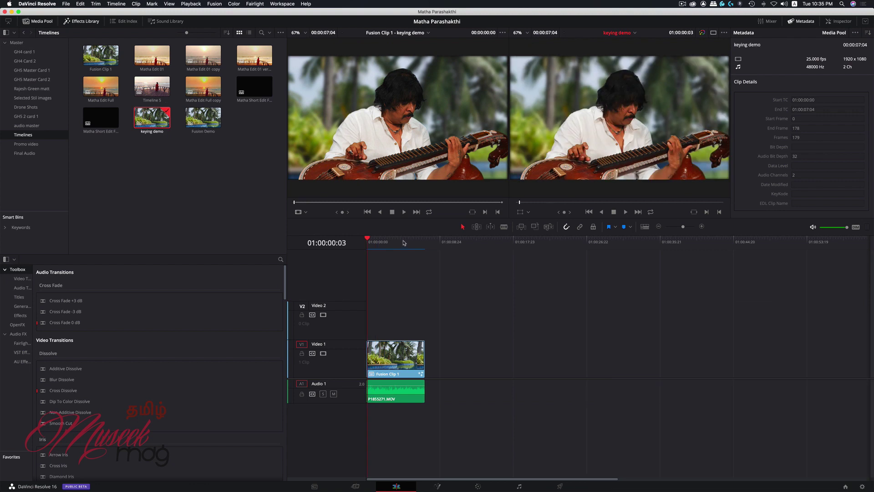
{"action": "key", "text": "Home"}
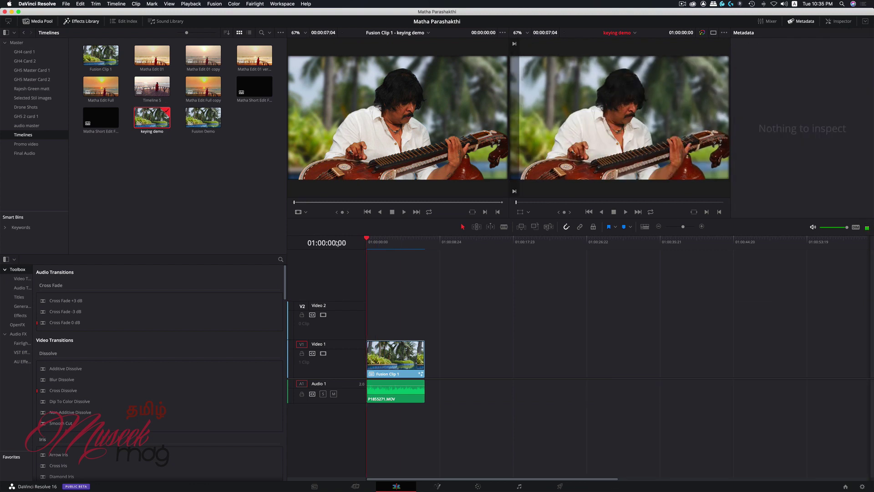
{"action": "key", "text": "super+f"}
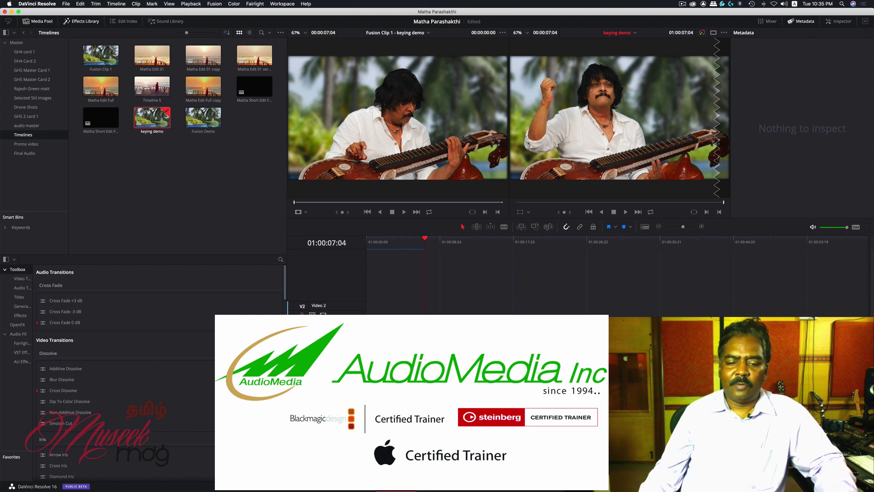
{"action": "key", "text": "shift+5"}
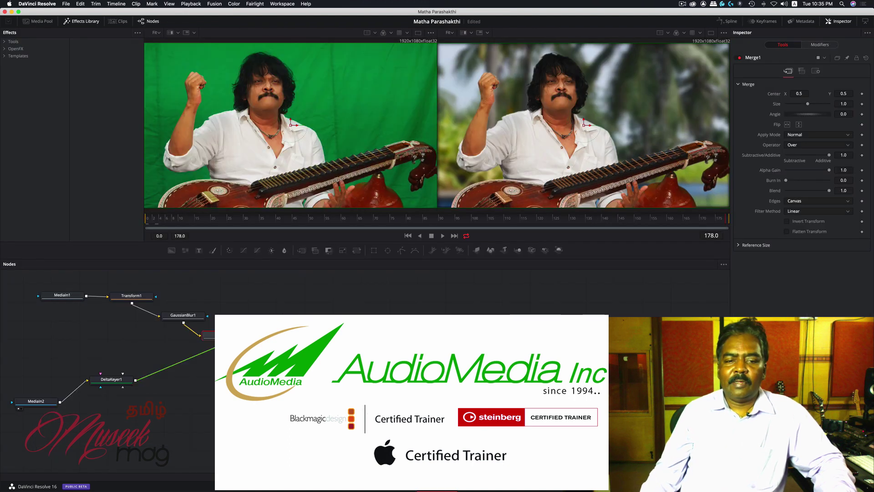